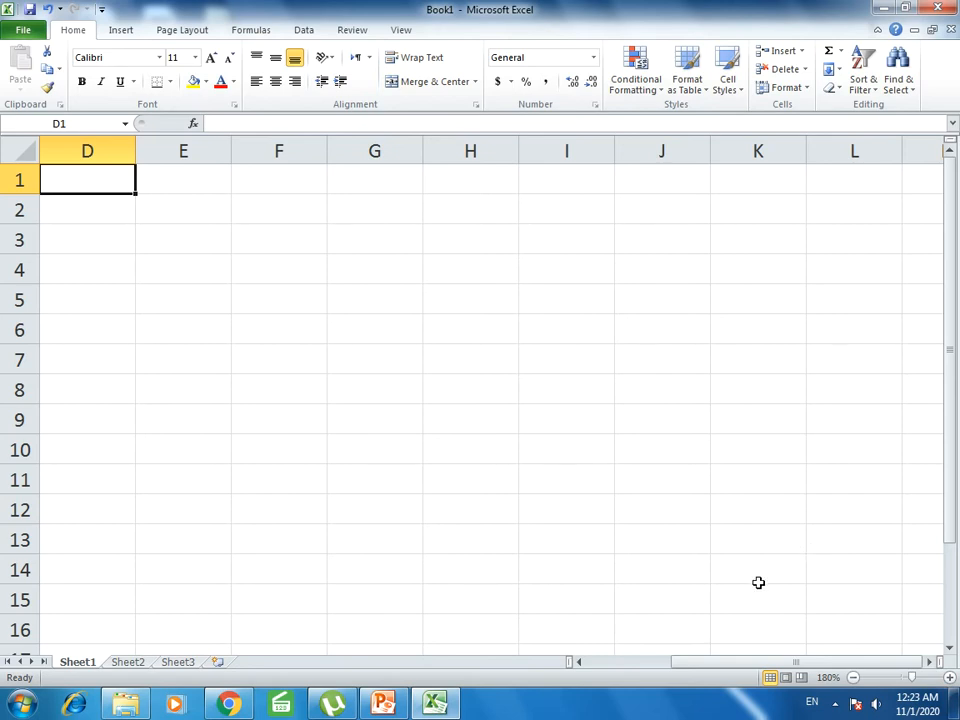
Enter the row label "Serial ID" in cell D4
left_click(949, 678)
left_click(949, 678)
left_click(949, 678)
left_click(949, 678)
left_click(949, 678)
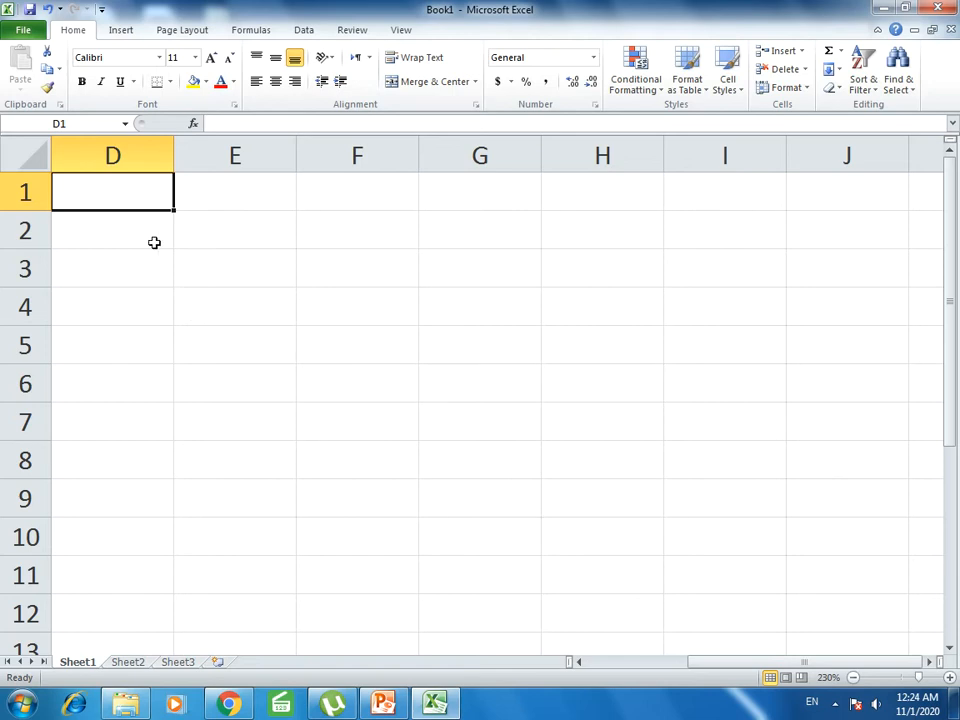
left_click(125, 316)
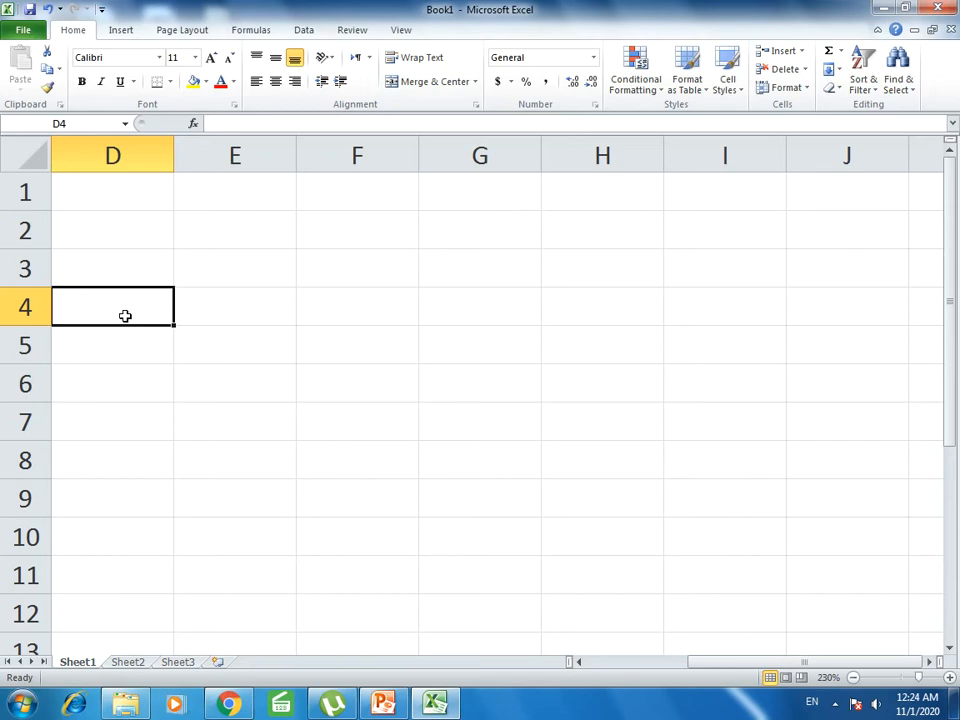
type("Serial")
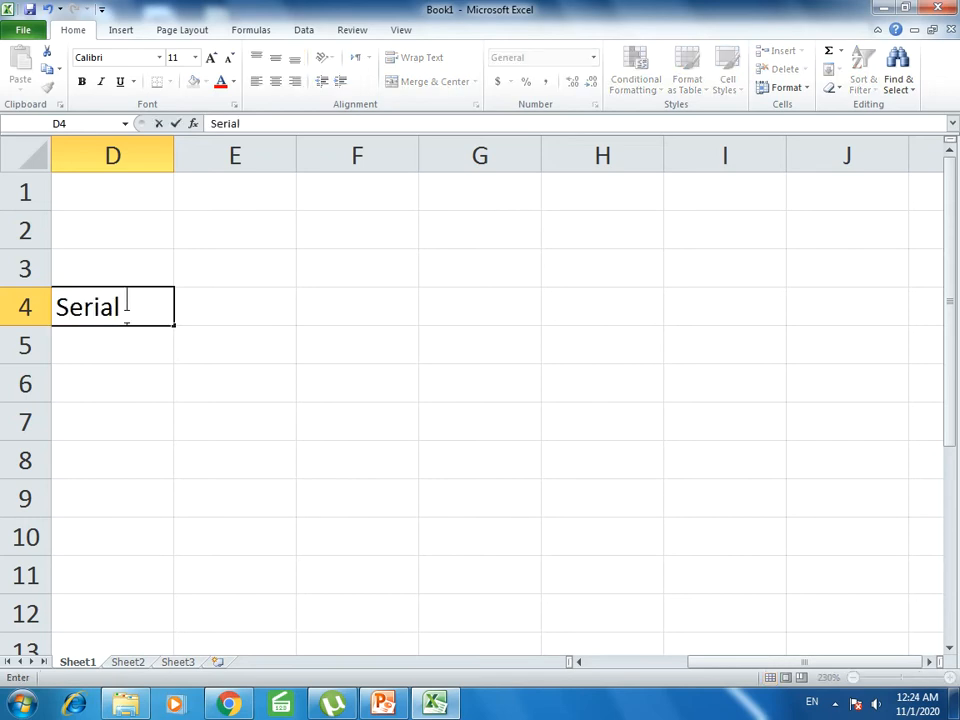
key("BackSpace")
type("l ID")
key("Return")
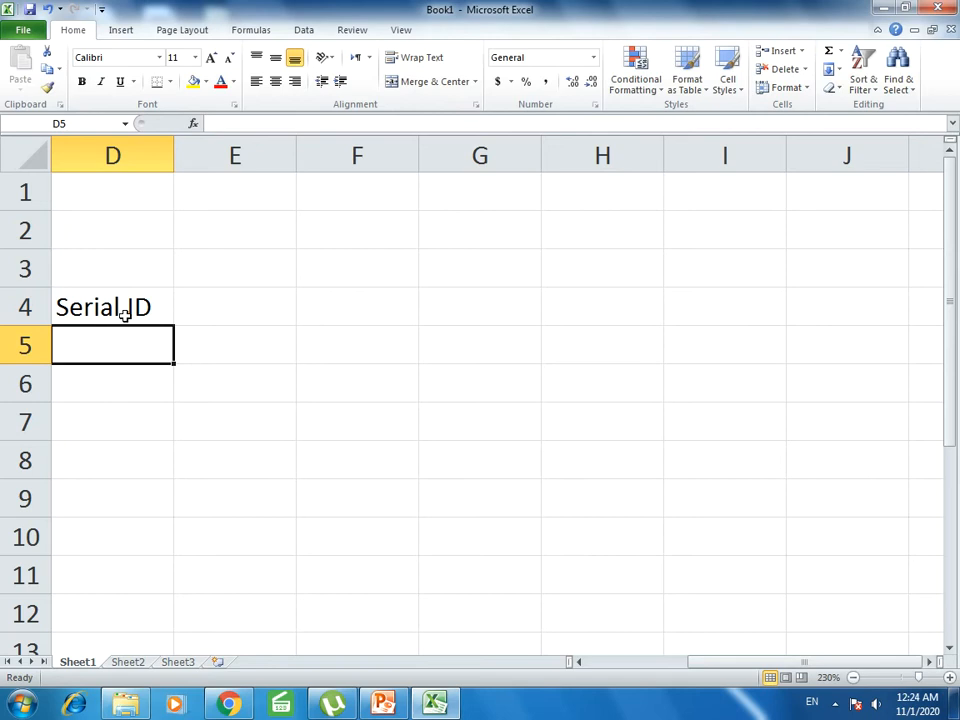
Enter the serial values 1001 and 1002 in cells E4 and F4
key("Right")
key("Up")
type("1001")
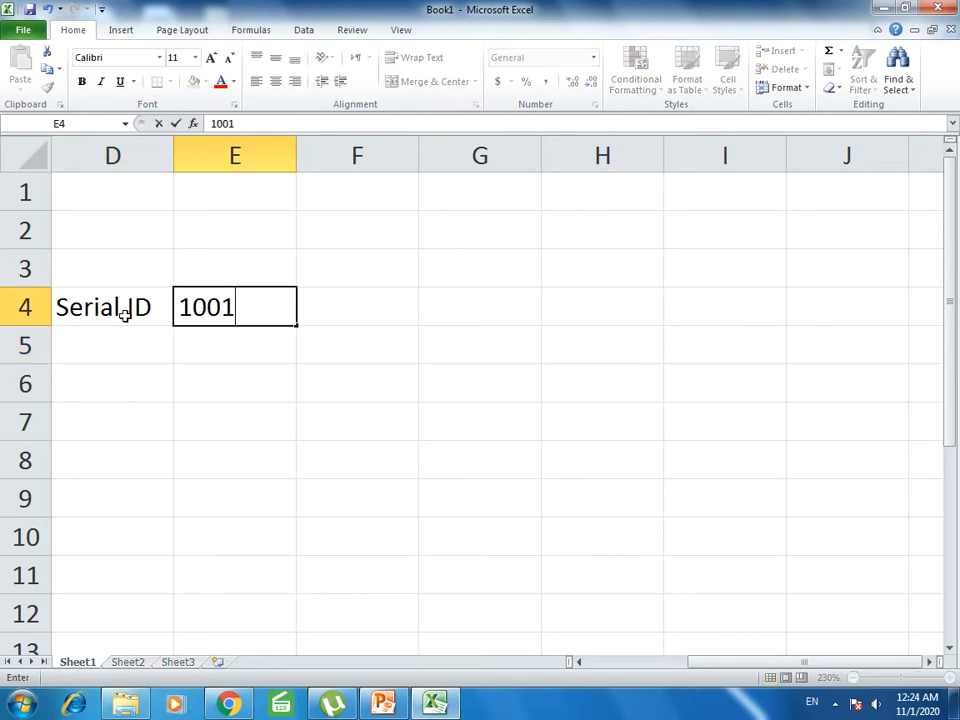
key("Return")
key("Right")
key("Up")
type("1002")
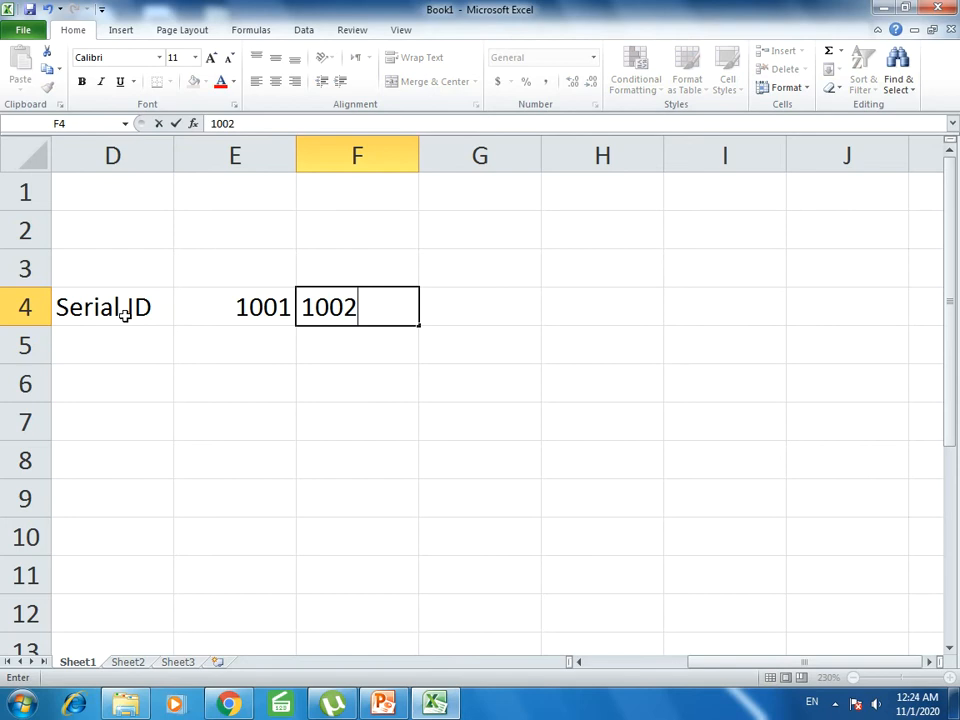
key("Return")
Continue the serial row with 1003, 1004 and 1005 in cells G4 through I4
key("Right")
key("Up")
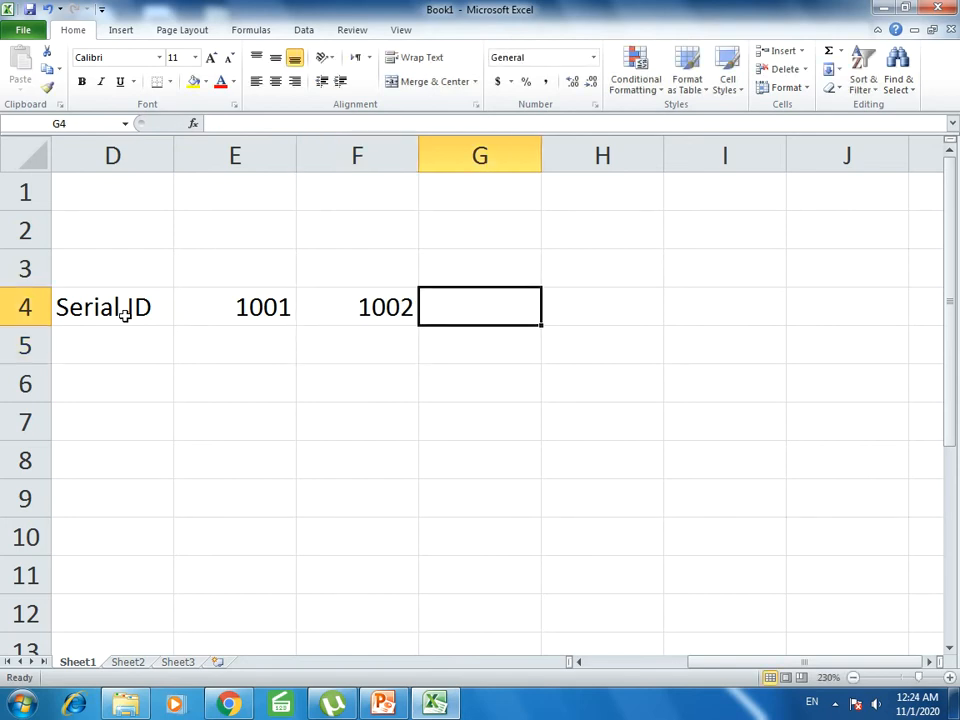
type("1003")
key("Return")
key("Up")
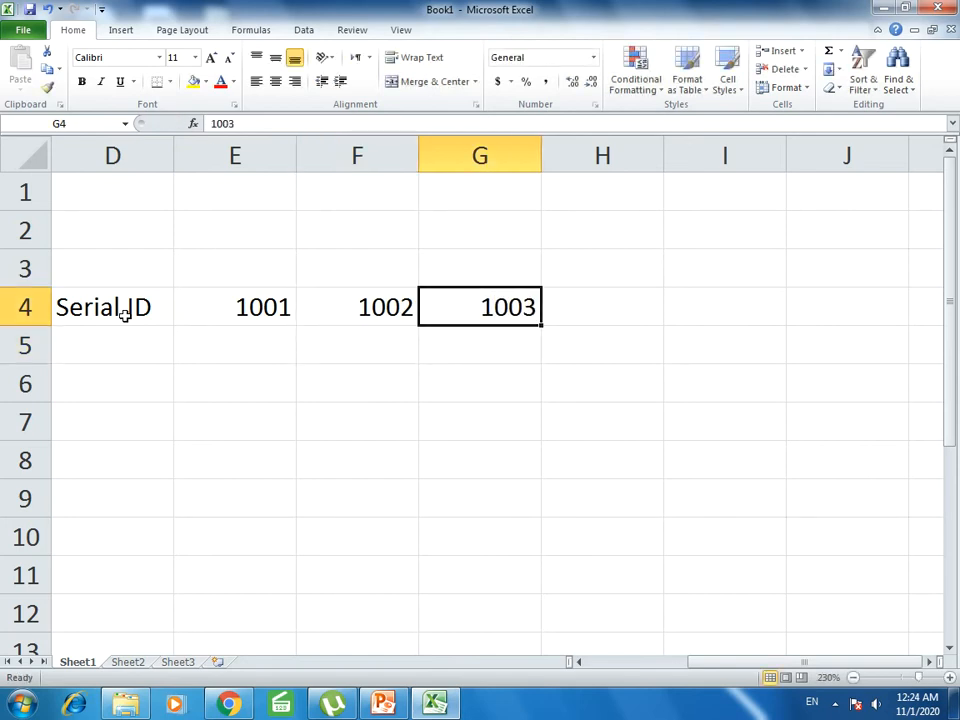
key("Right")
type("1004")
key("Return")
key("Up")
key("Right")
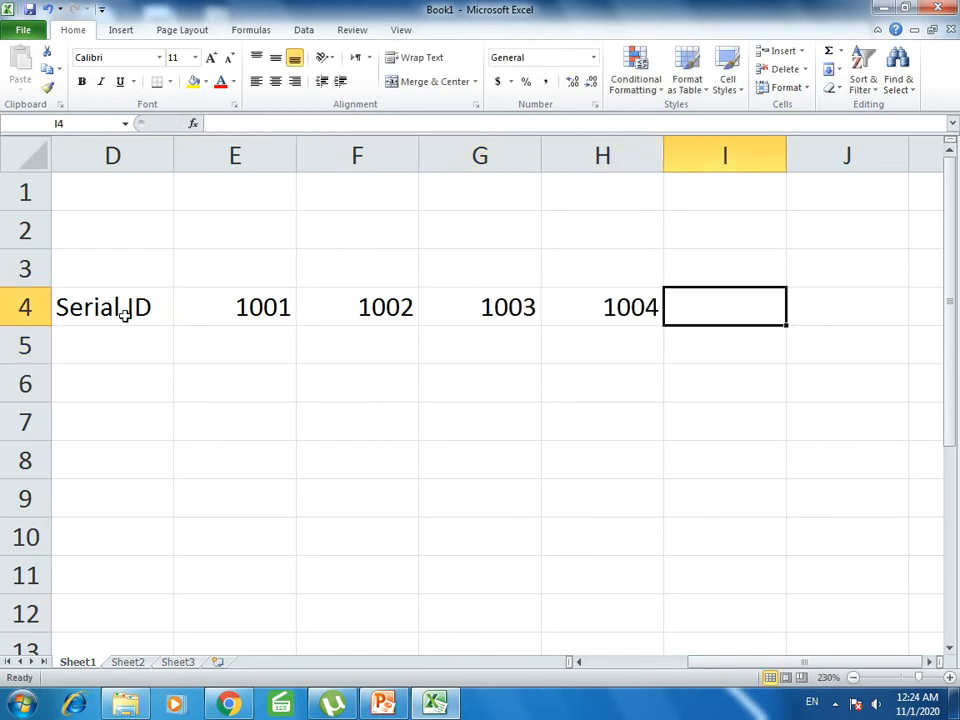
type("1005")
key("Return")
Enter the row label "Student" in cell D5, below Serial ID
key("Left")
key("Left")
key("Left")
key("Left")
key("Left")
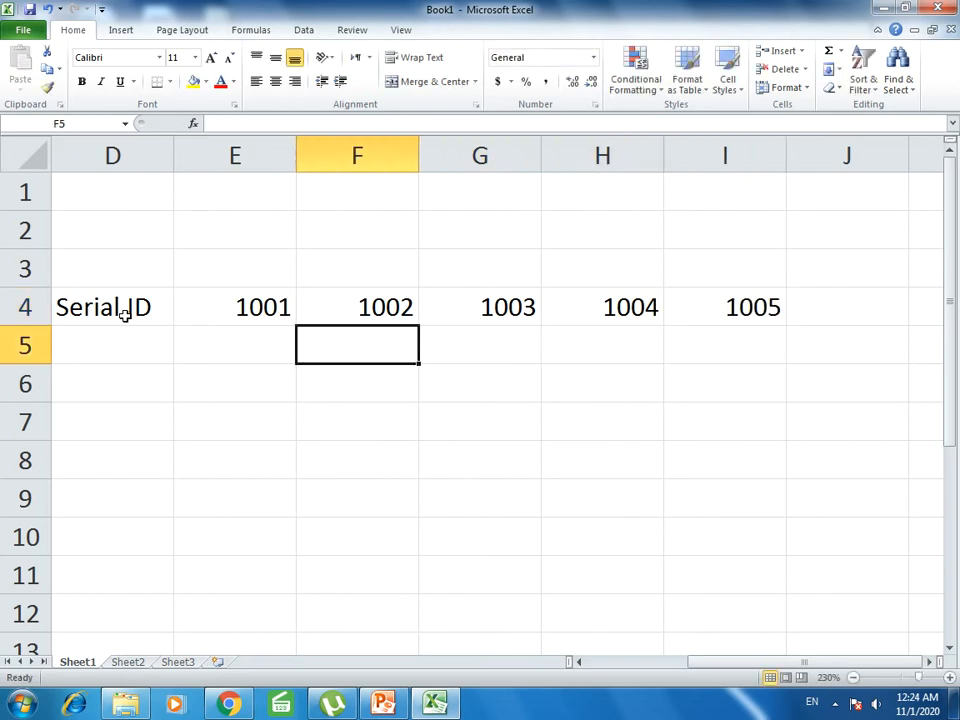
type("S")
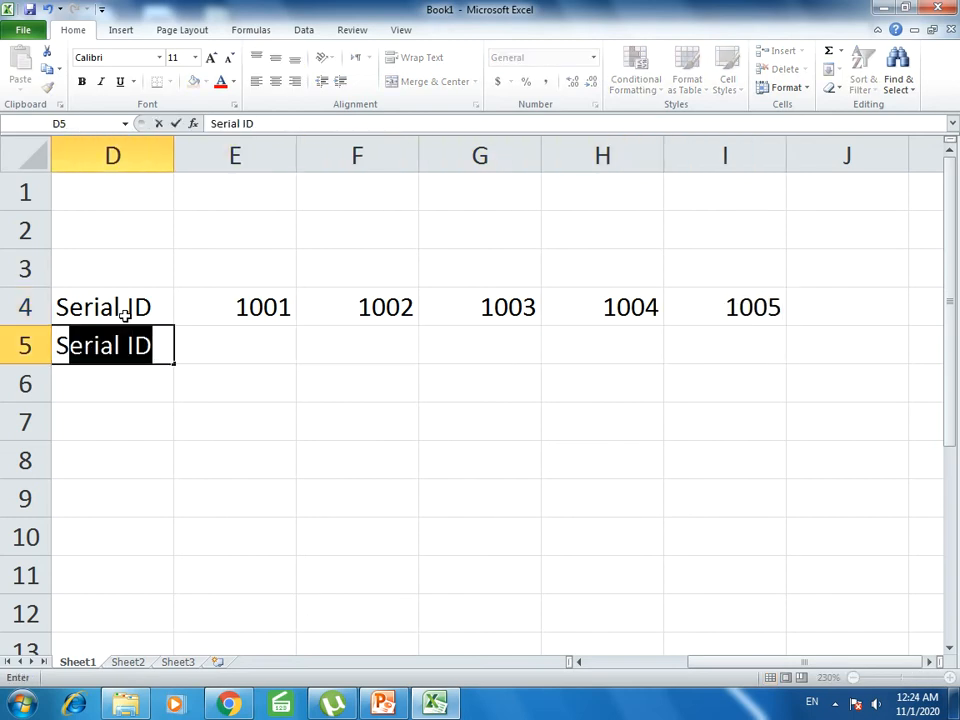
type("tudent")
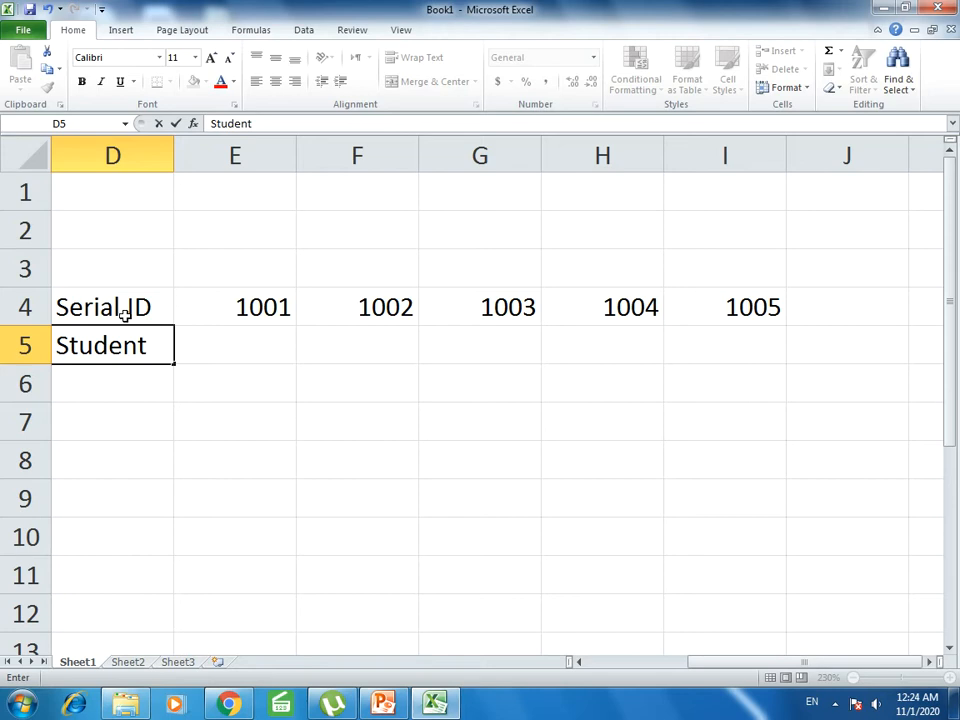
key("Tab")
Enter the first names of the first two students in cells E5 and F5
type("Cri")
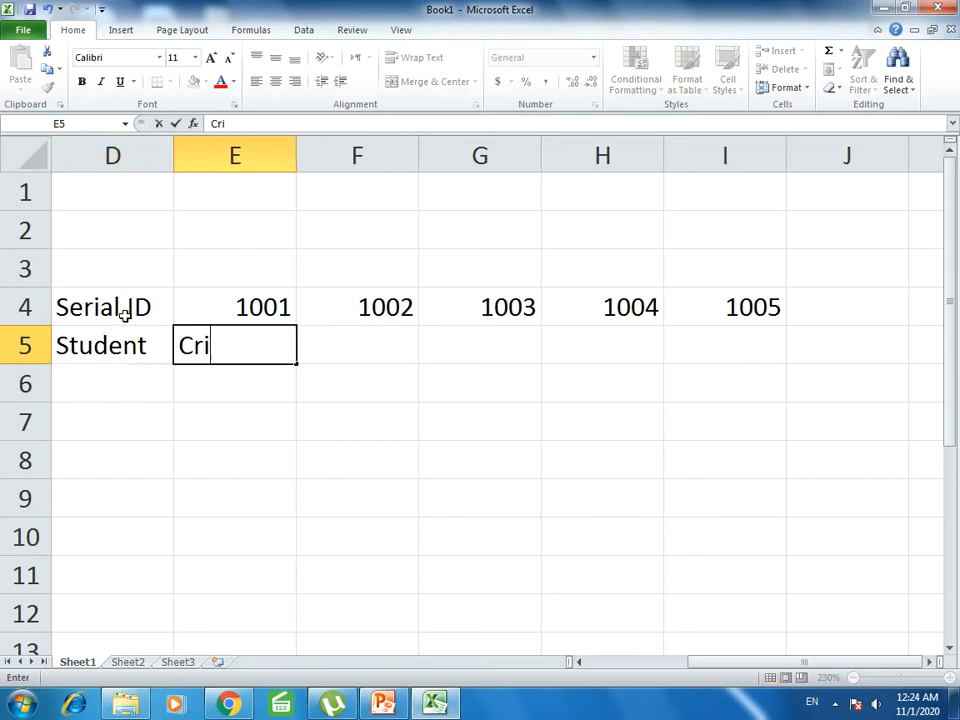
type("stopher")
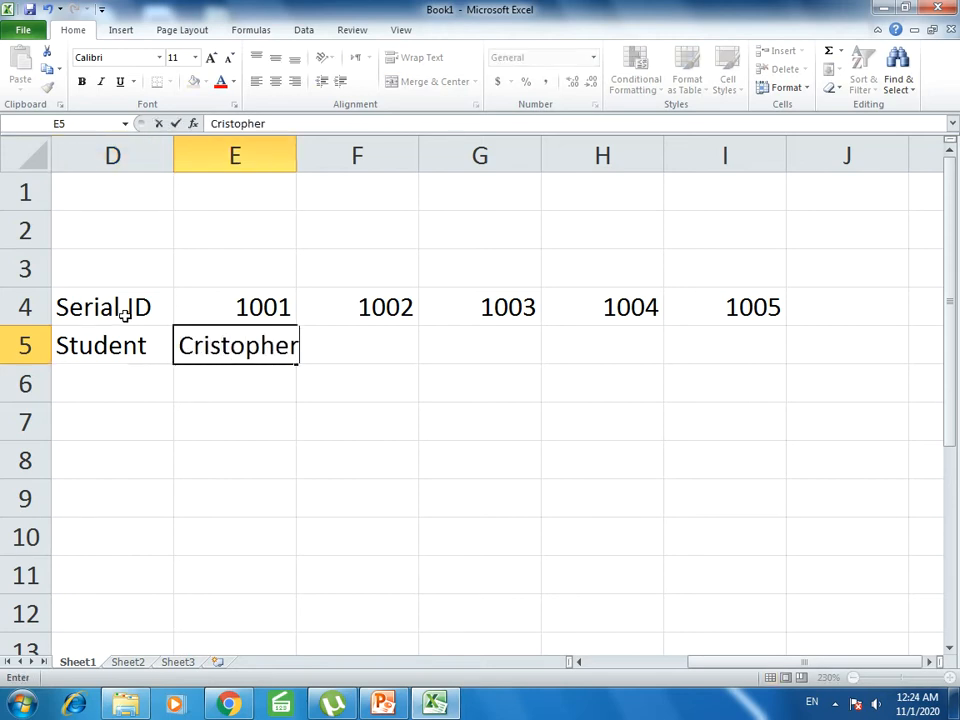
key("Tab")
type("James")
key("Return")
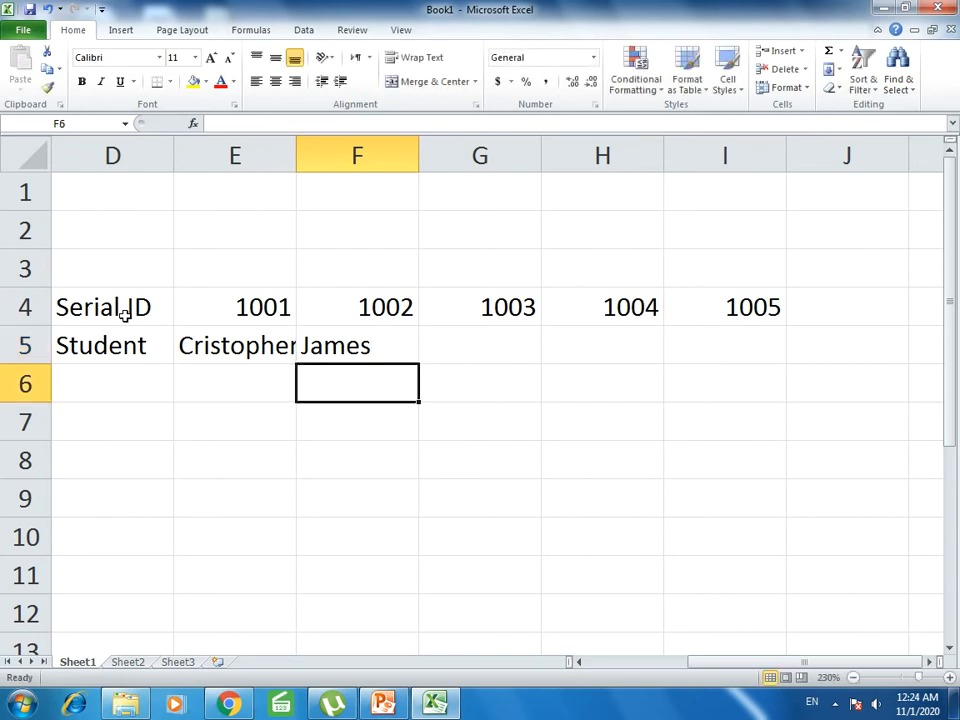
Enter the remaining three students' first names in cells G5 through I5, dismissing the Windows color scheme message
key("Up")
key("Right")
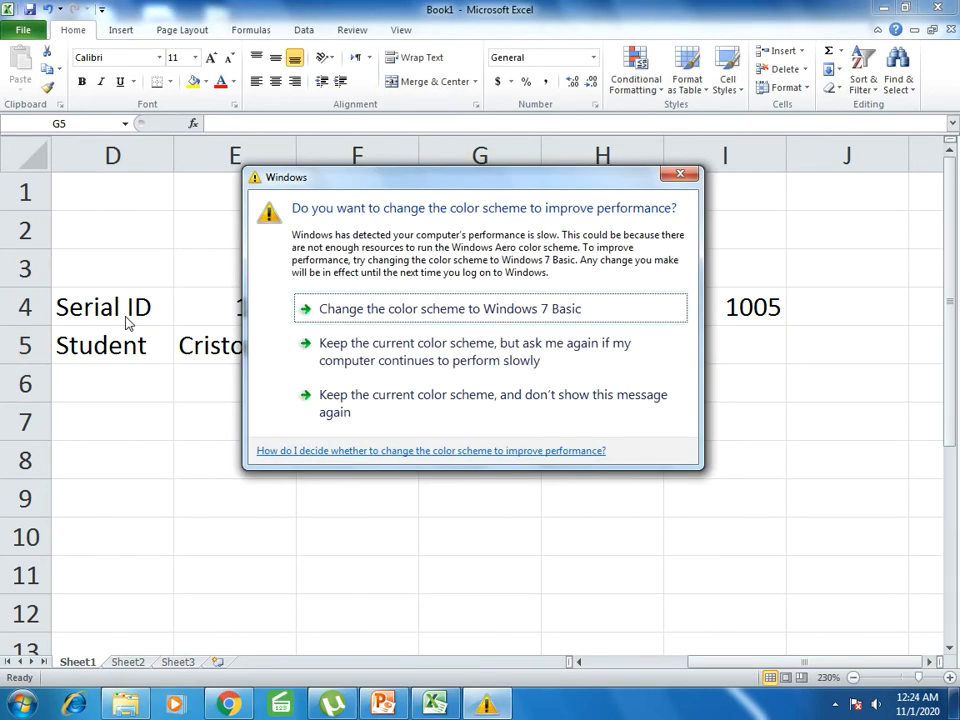
left_click(679, 174)
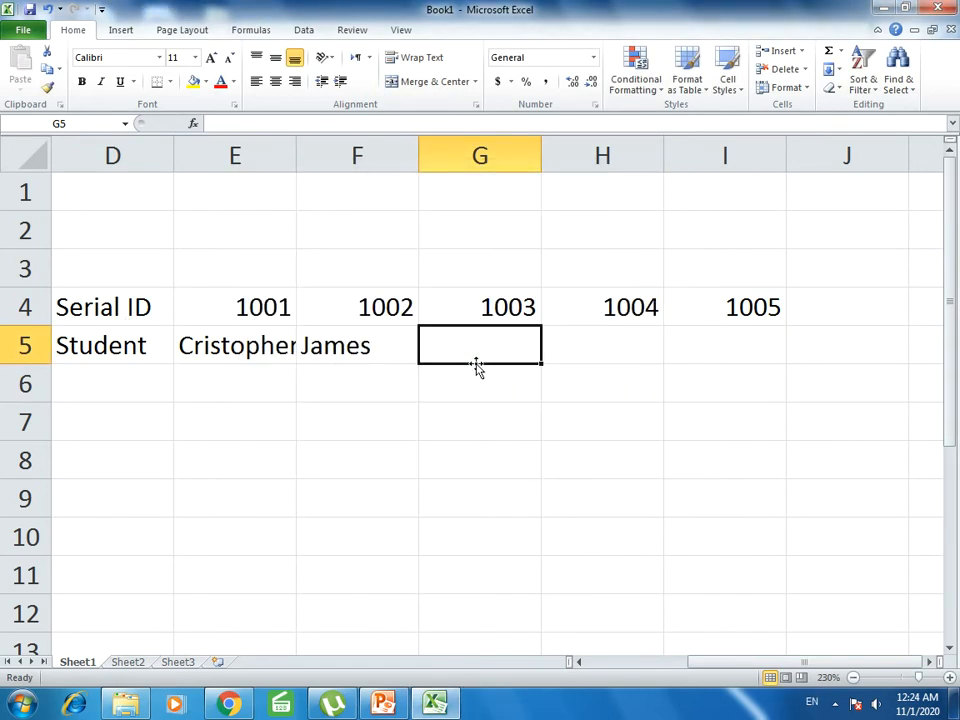
type("Harry")
key("Tab")
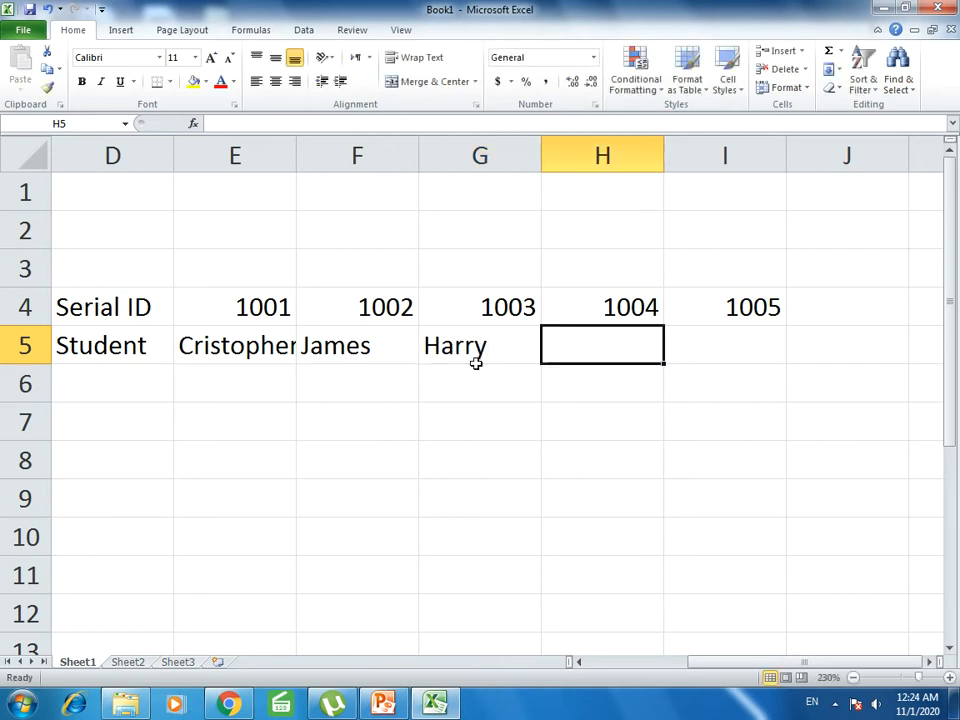
type("Mark")
key("Tab")
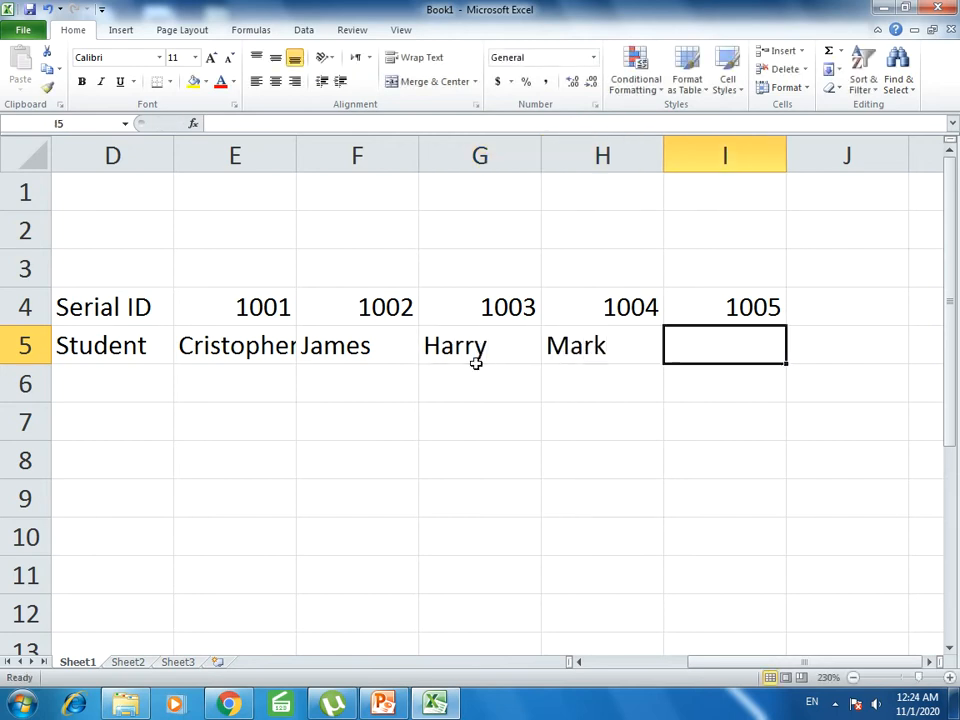
type("John")
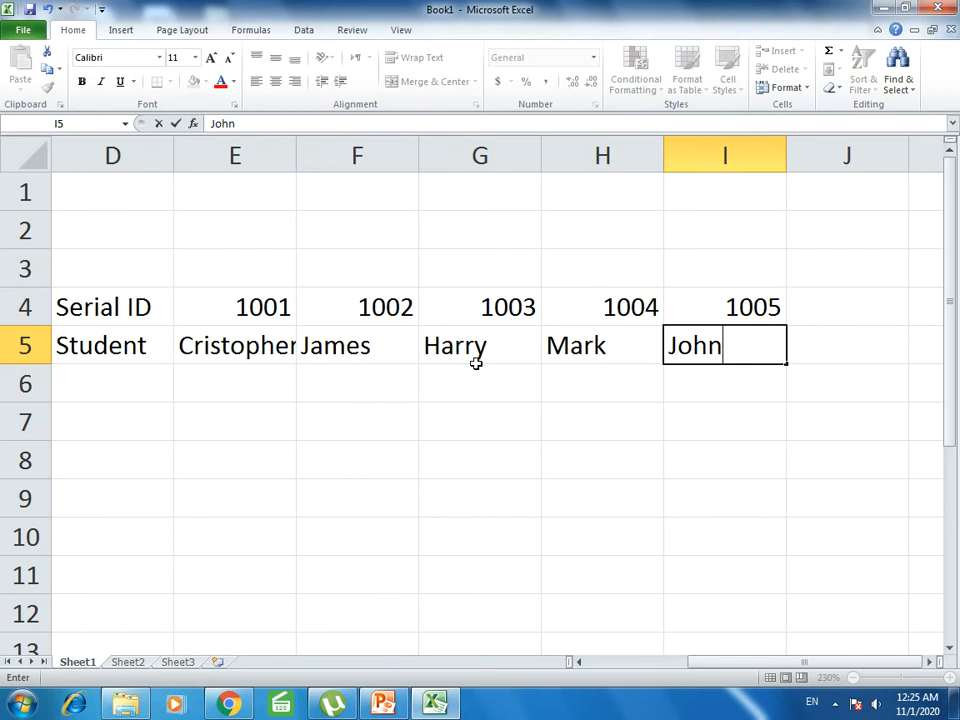
key("Return")
key("Up")
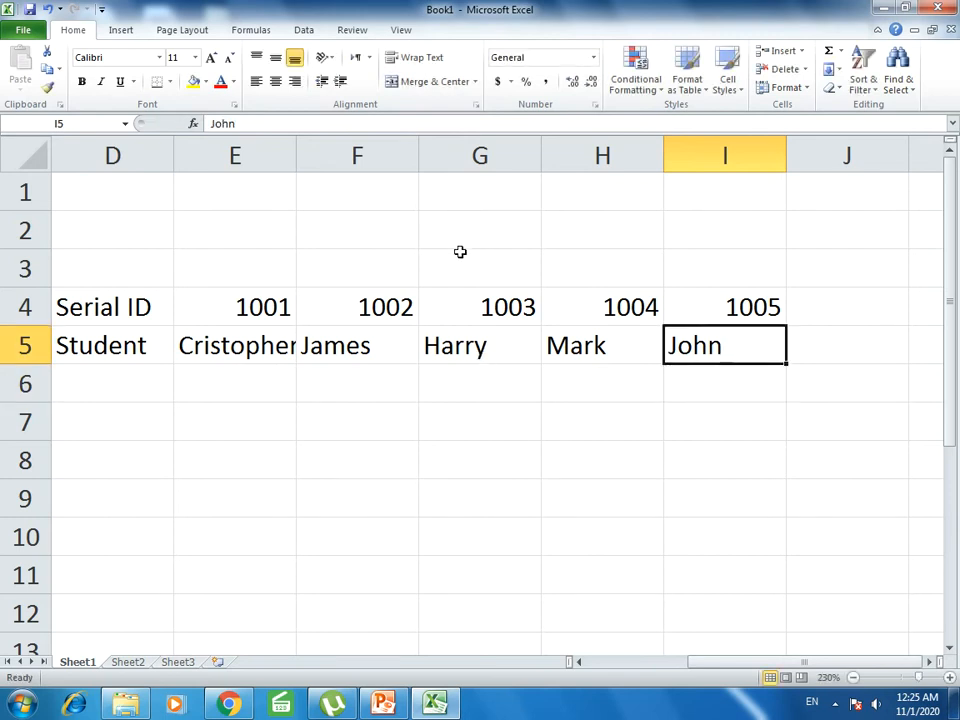
Center the contents of D4:I5 and apply all borders with a thick box border around the range
left_click_drag(159, 313, 763, 340)
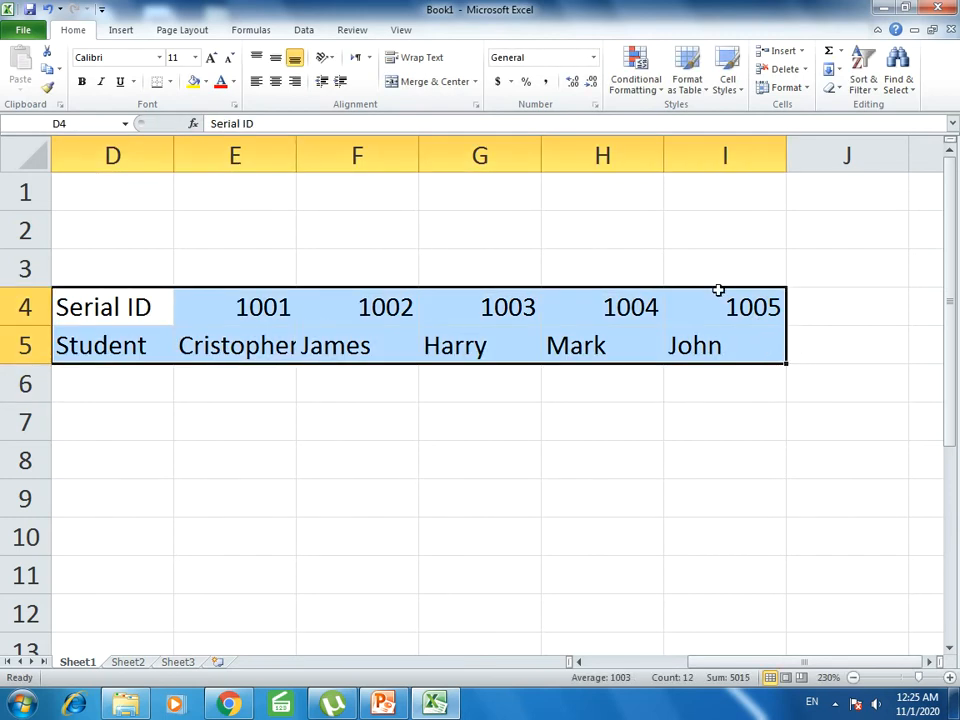
left_click(276, 84)
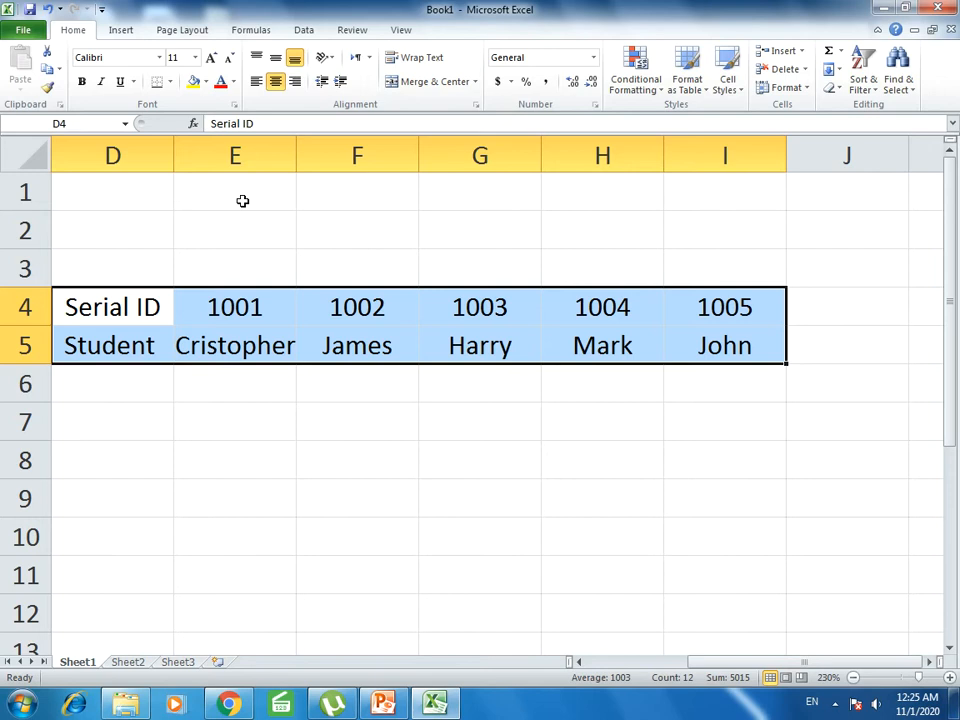
left_click_drag(133, 305, 679, 326)
left_click(168, 82)
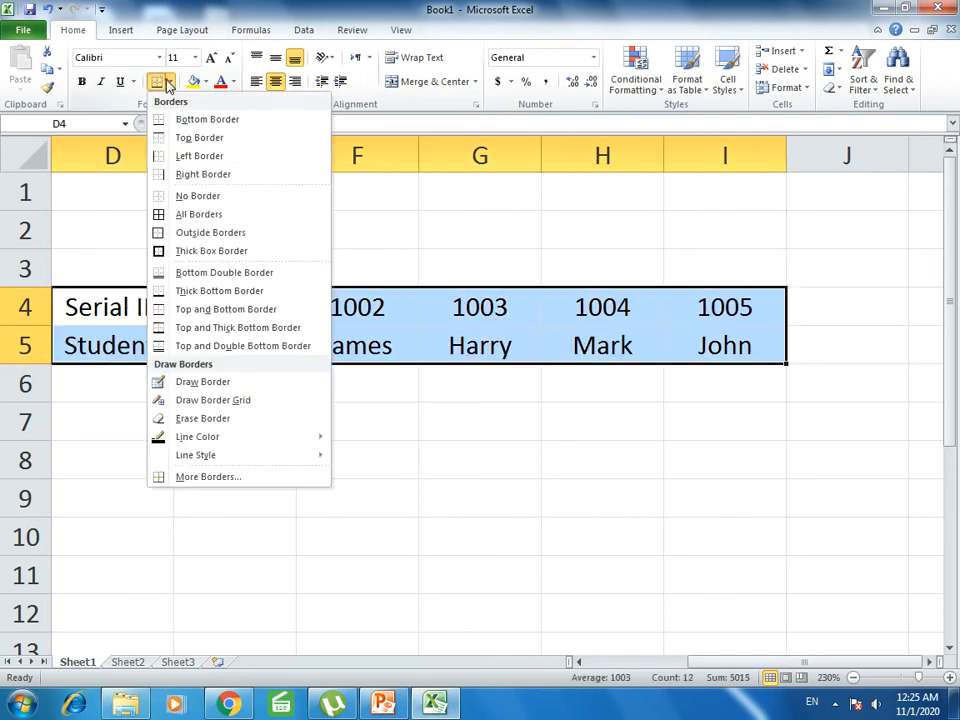
left_click(193, 213)
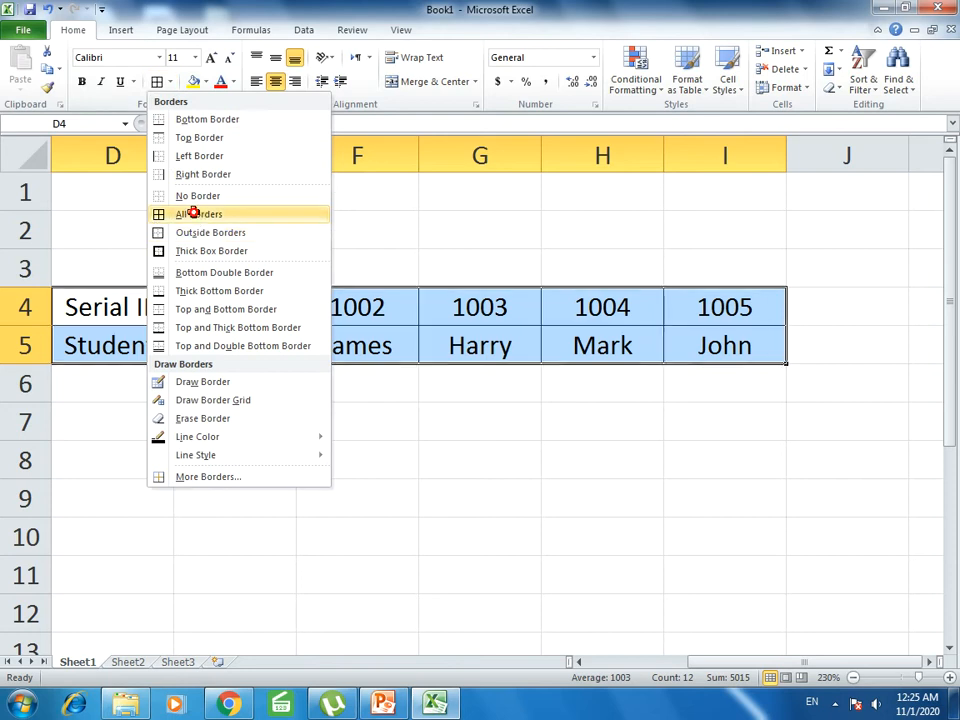
left_click(169, 82)
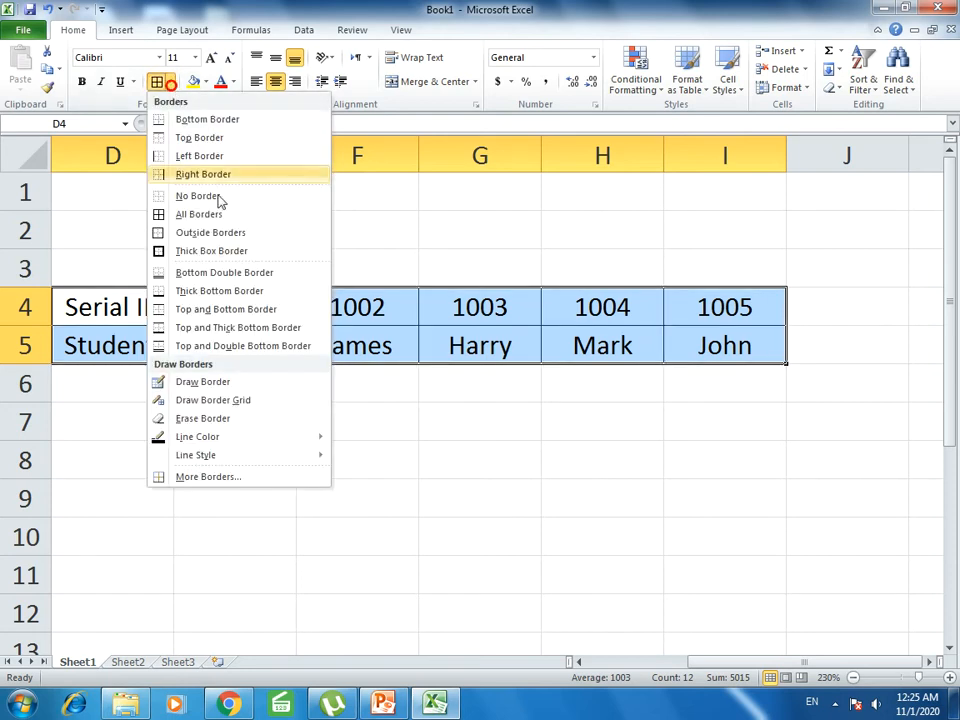
left_click(176, 257)
left_click(448, 418)
Make the labels in D4:D5 bold and give those cells a light red fill
left_click_drag(82, 311, 87, 341)
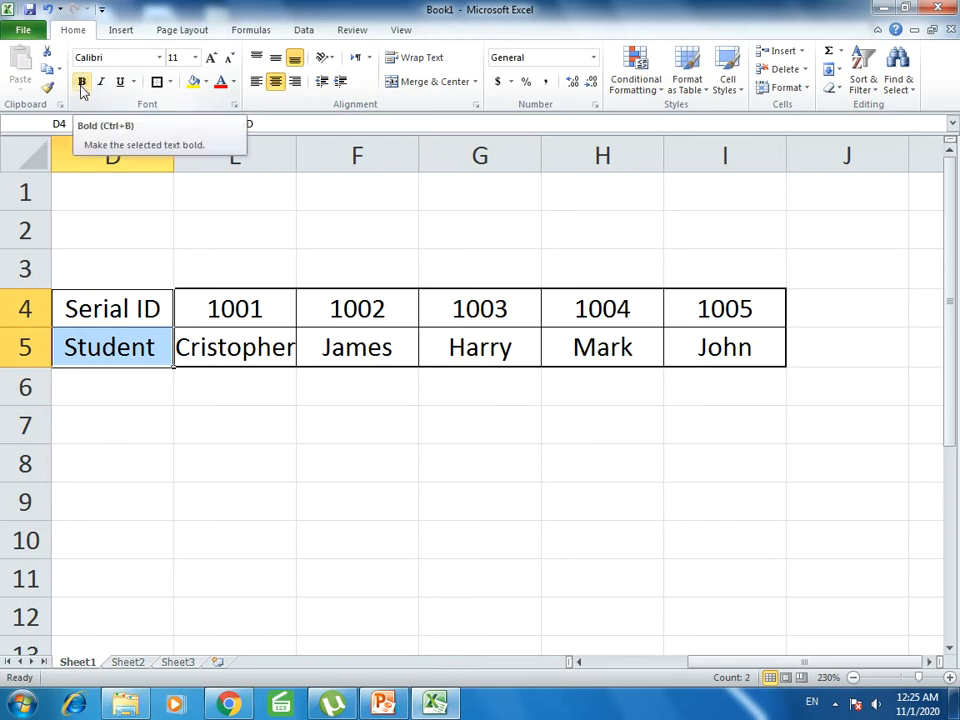
left_click(83, 86)
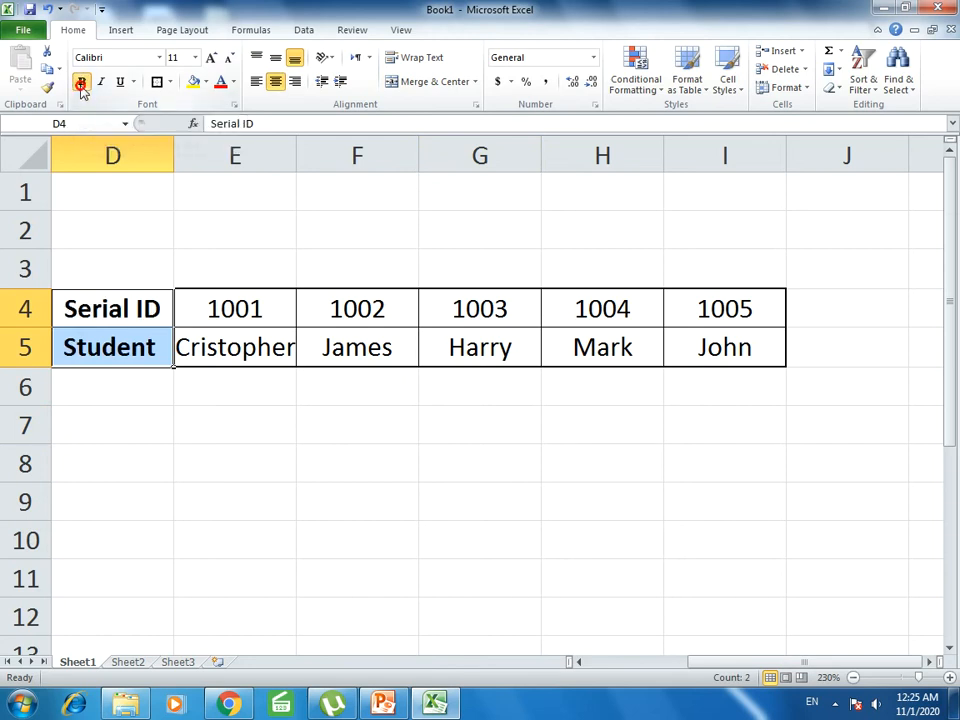
left_click(205, 82)
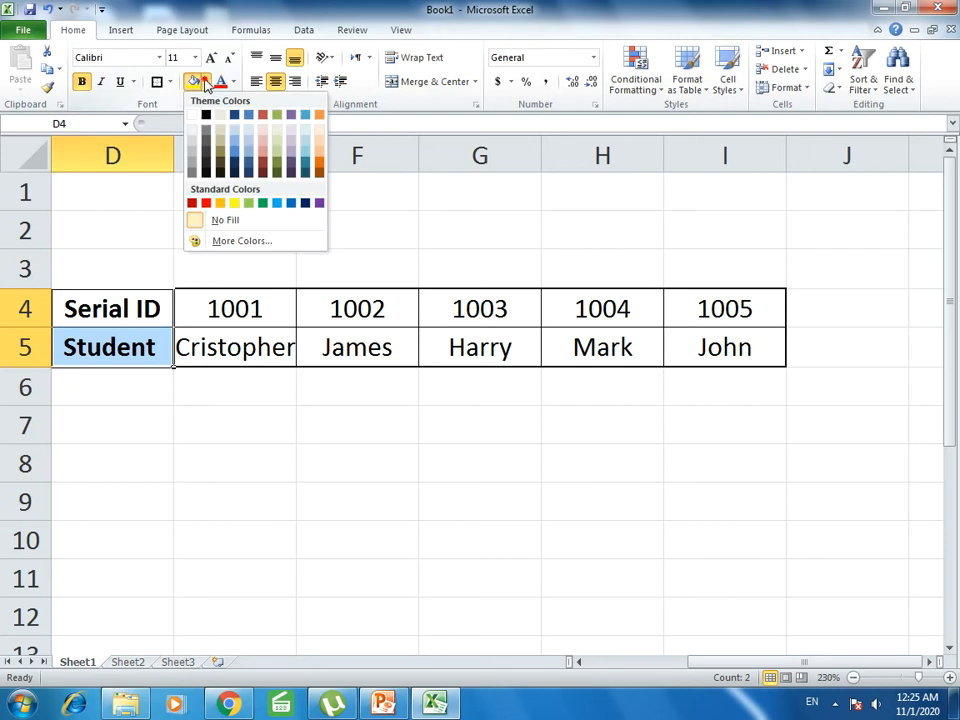
left_click(260, 148)
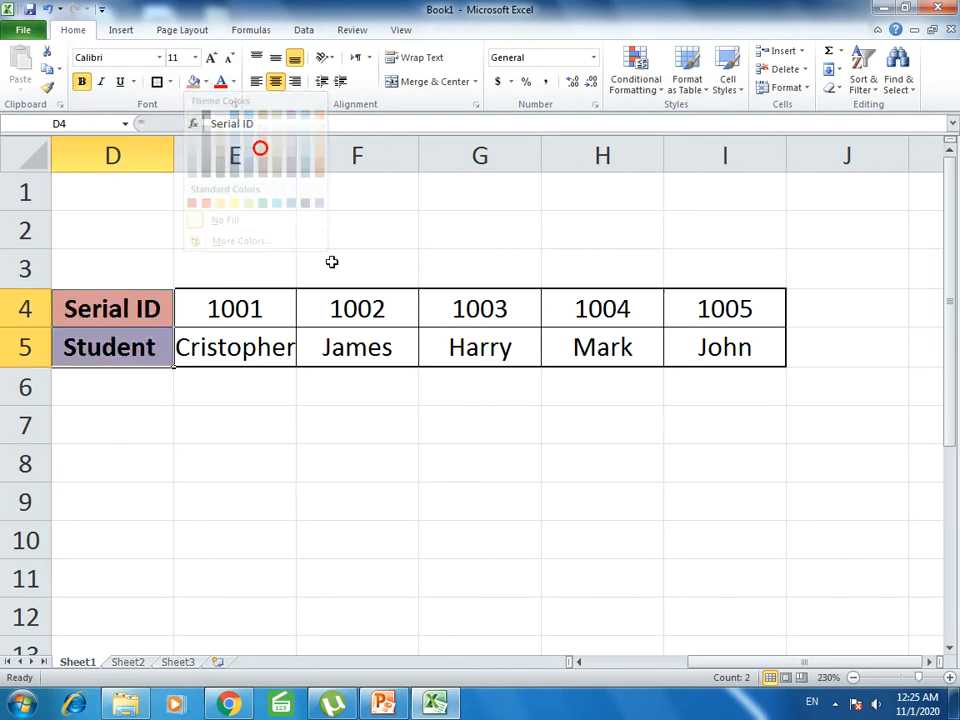
Widen column E slightly so the student name in E5 fits with some margin
left_click(524, 438)
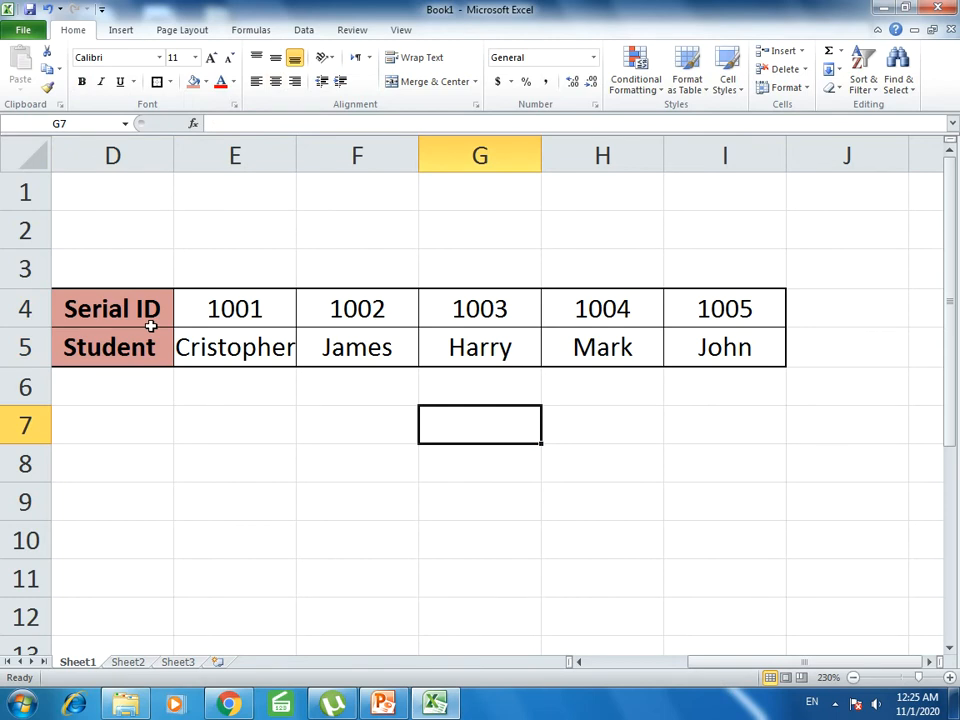
left_click(317, 430)
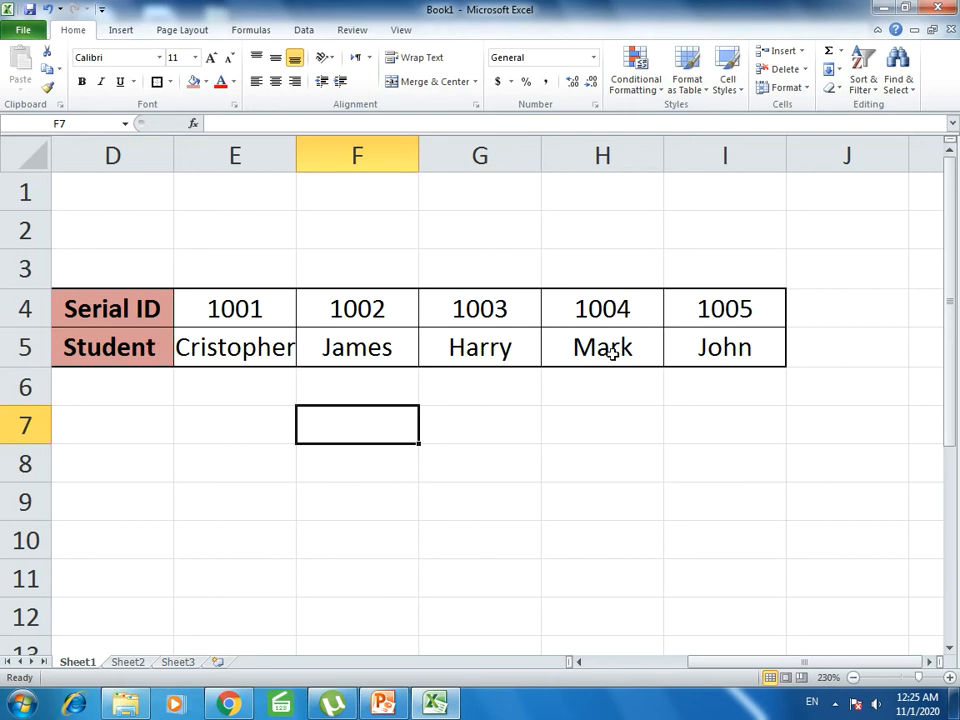
left_click_drag(297, 152, 313, 150)
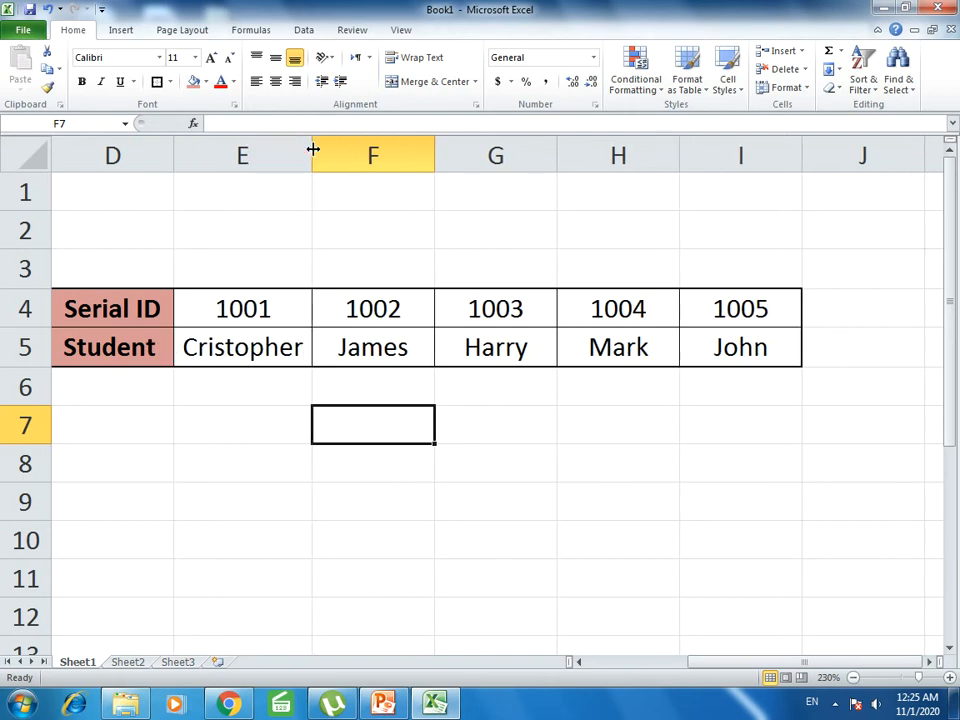
Enter the headings Serial ID in D1 and Student in E1 above the table
left_click(138, 188)
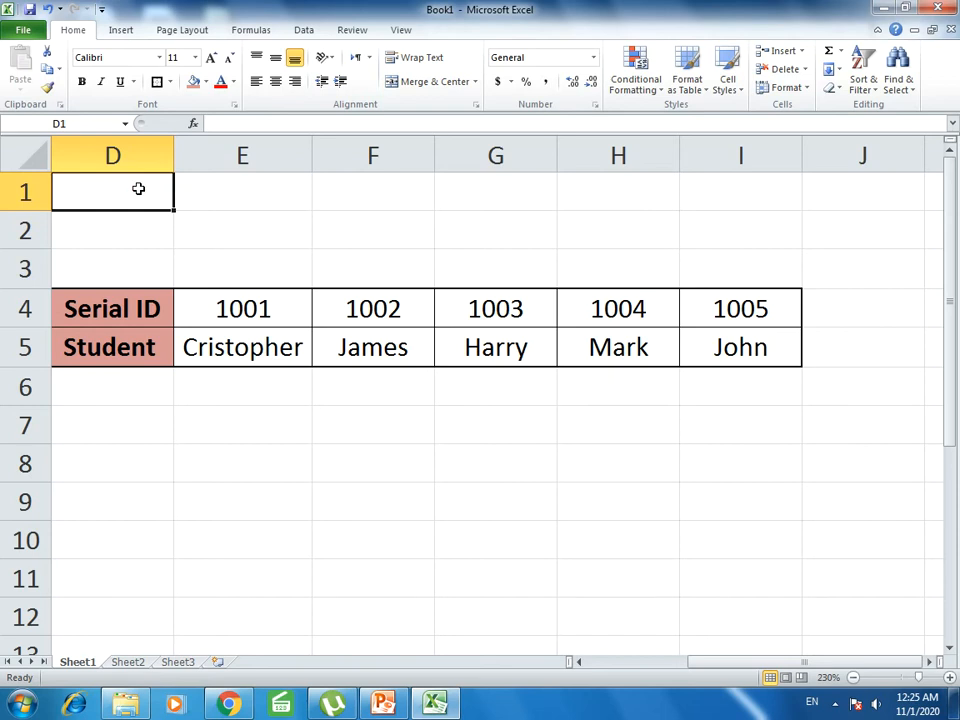
type("S")
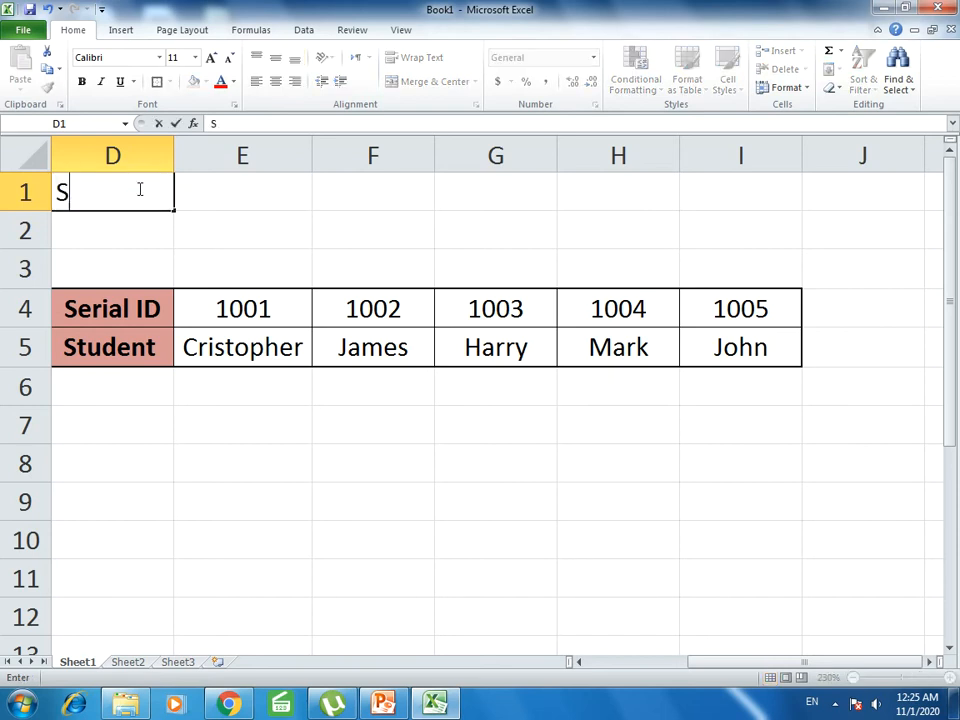
type("erial ID")
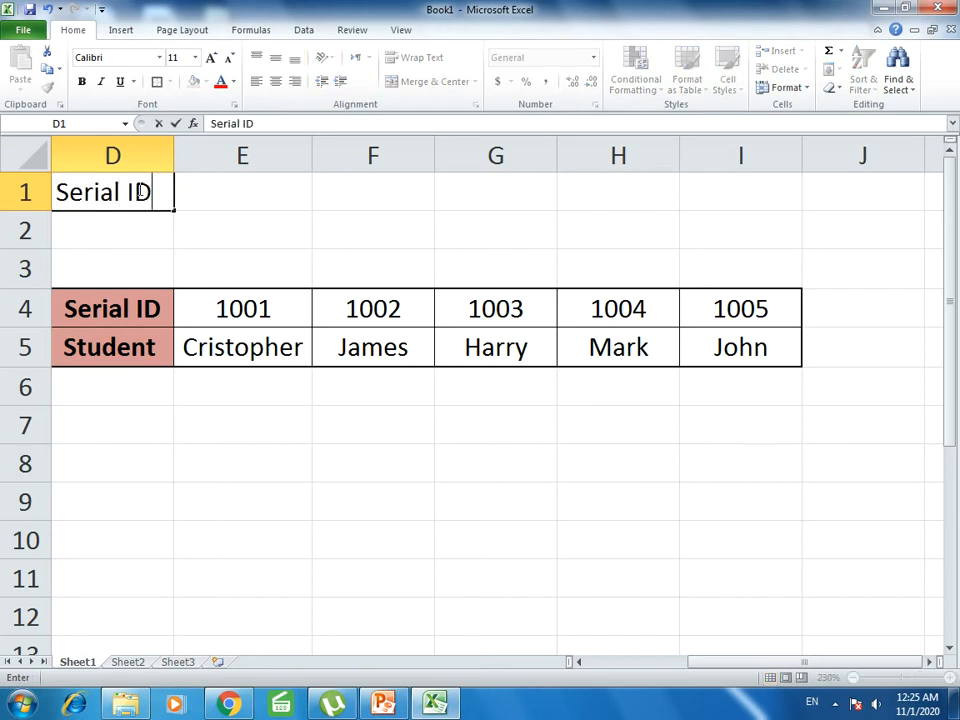
key("Tab")
type("Sut")
key("BackSpace")
key("BackSpace")
type("td")
key("BackSpace")
type("udent")
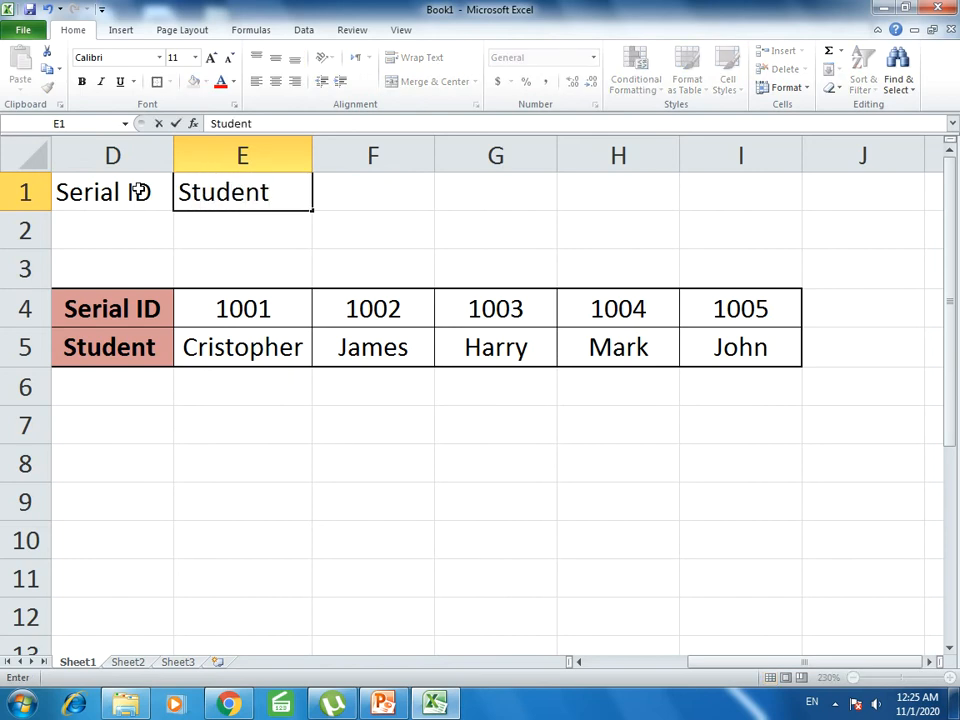
key("Return")
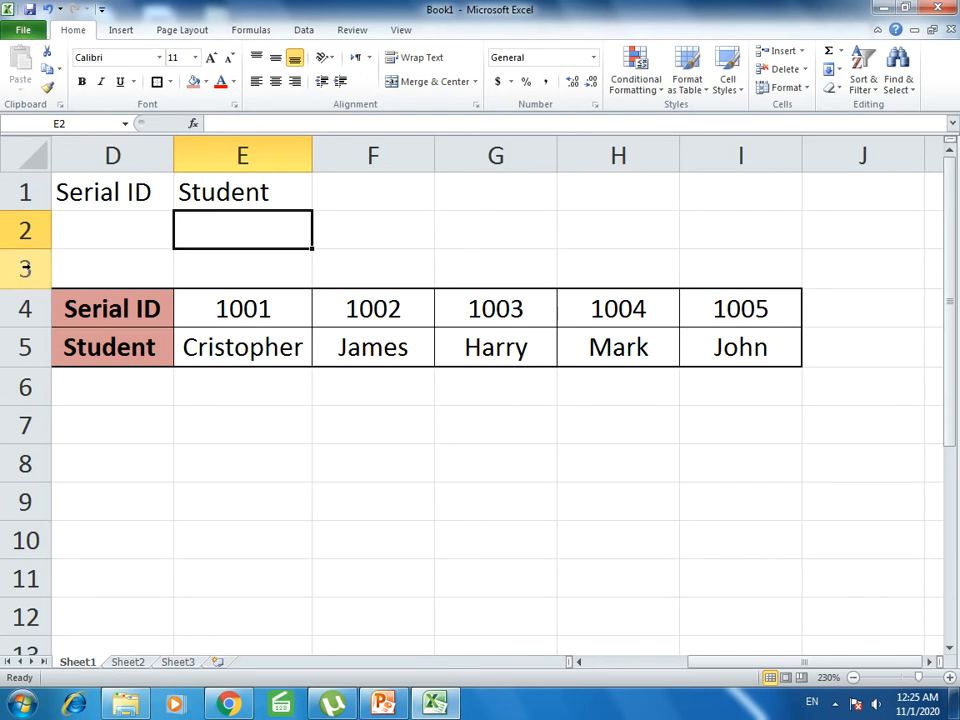
Insert a blank row at row 3 to add space between the new headings and the student table
left_click(25, 268)
right_click(27, 268)
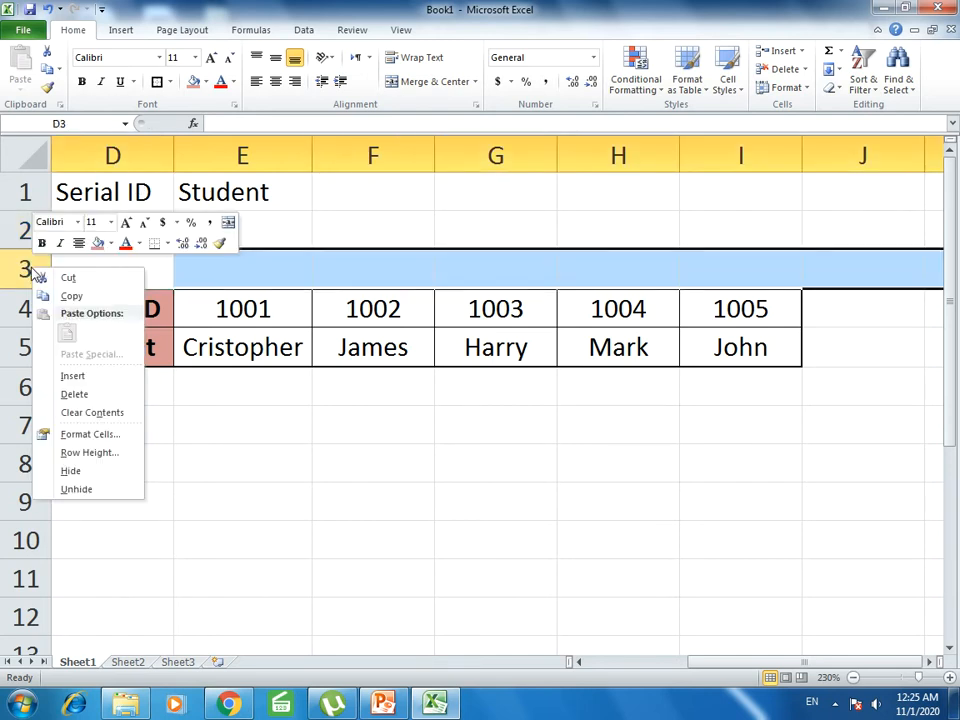
left_click(56, 374)
left_click(120, 300)
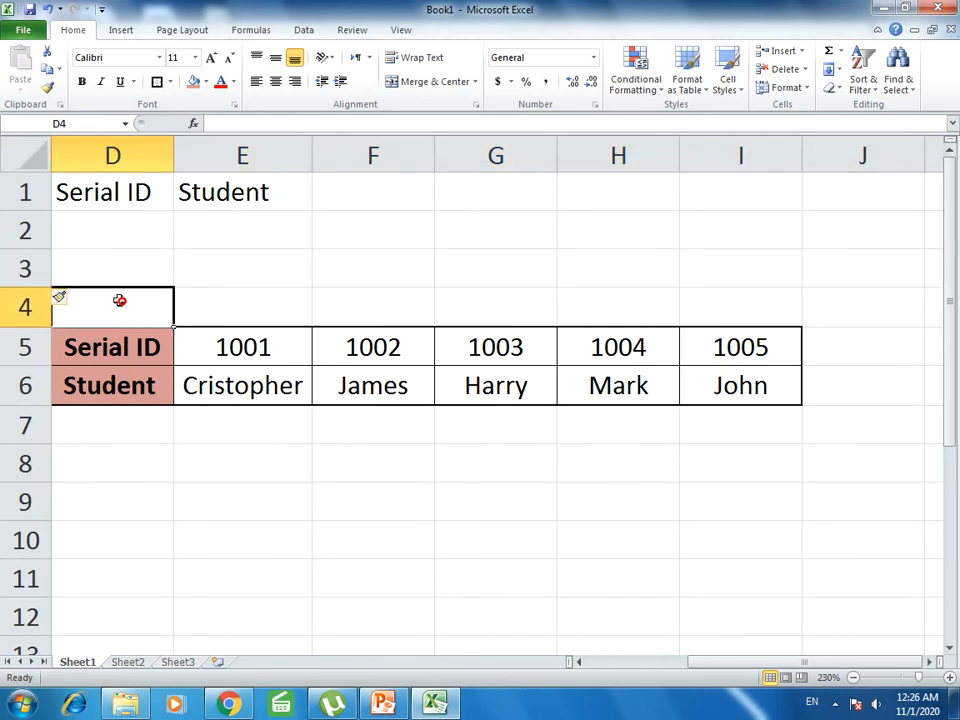
Apply all borders to the range D1:E2
left_click_drag(133, 197, 197, 225)
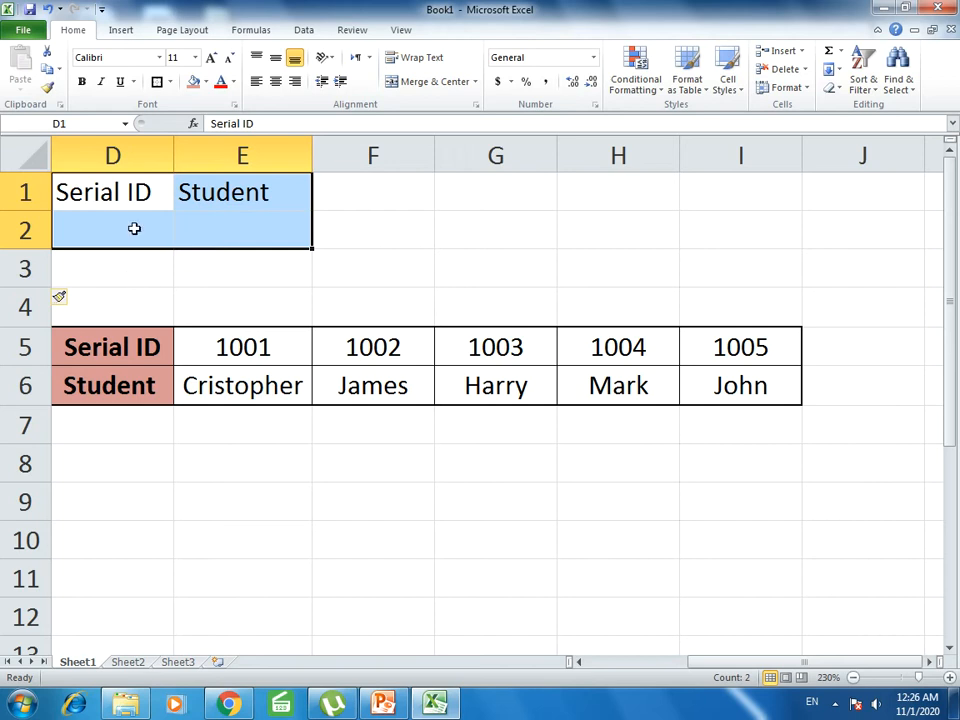
left_click(155, 82)
left_click_drag(193, 191, 223, 221)
left_click(171, 82)
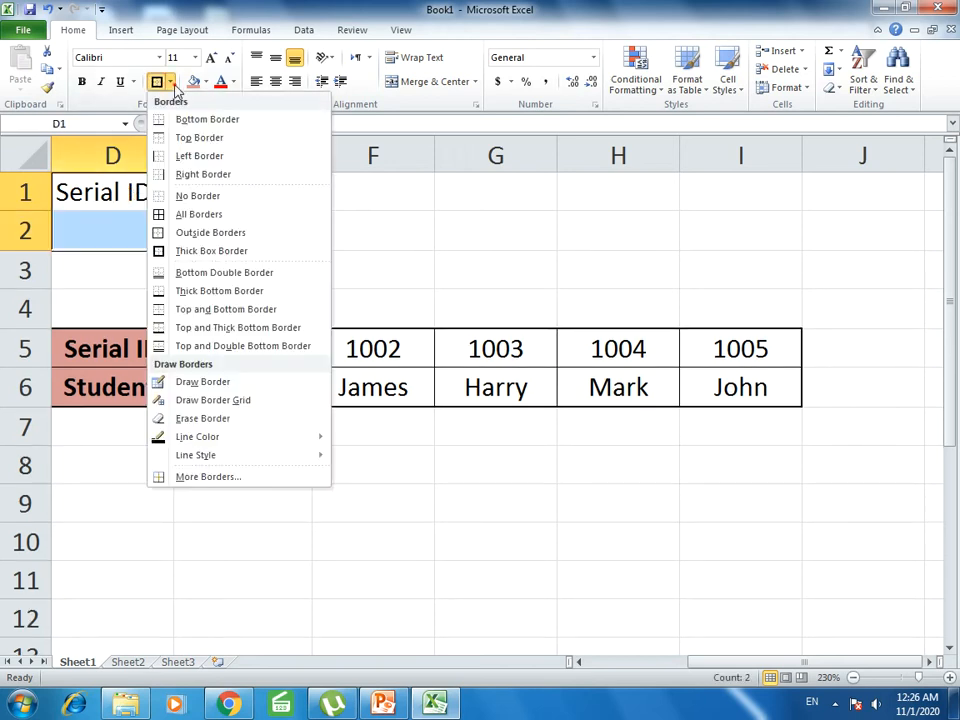
left_click(186, 212)
Make the headings in D1:E1 bold and center the contents of D1:E2
left_click_drag(122, 197, 229, 184)
left_click(81, 82)
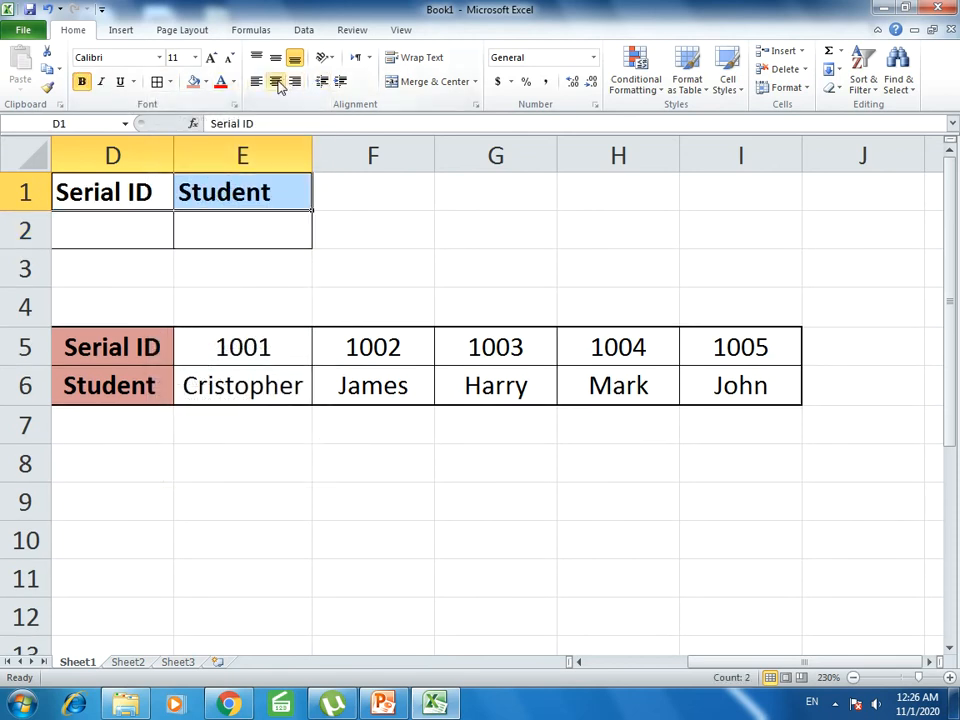
left_click_drag(122, 188, 240, 222)
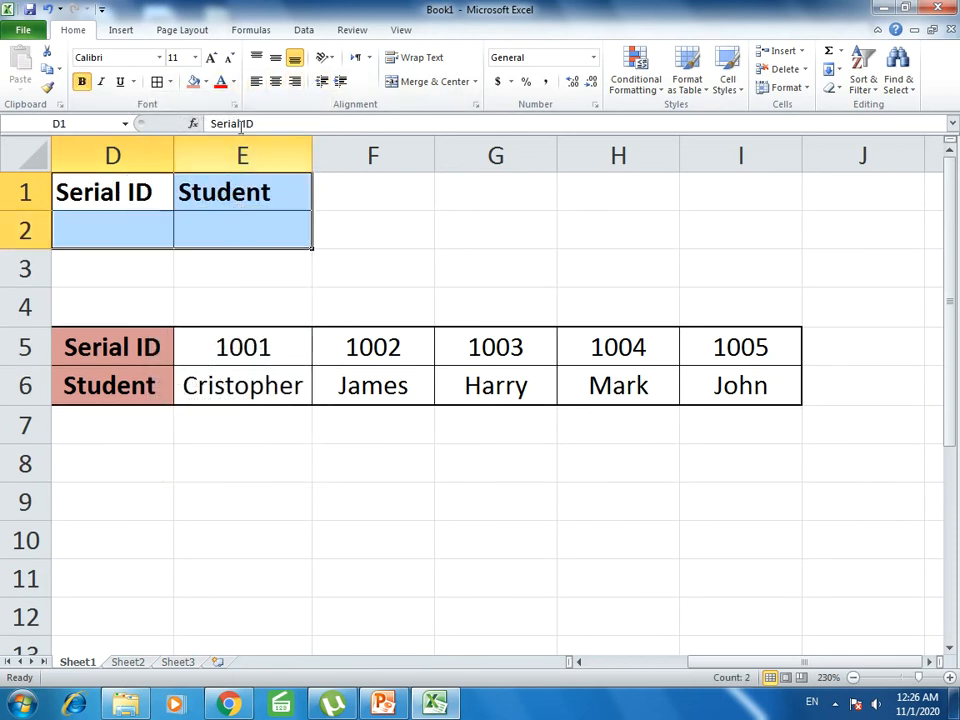
left_click(274, 81)
Give the heading cells D1:E1 the same light red fill as the table labels
left_click_drag(170, 192, 236, 190)
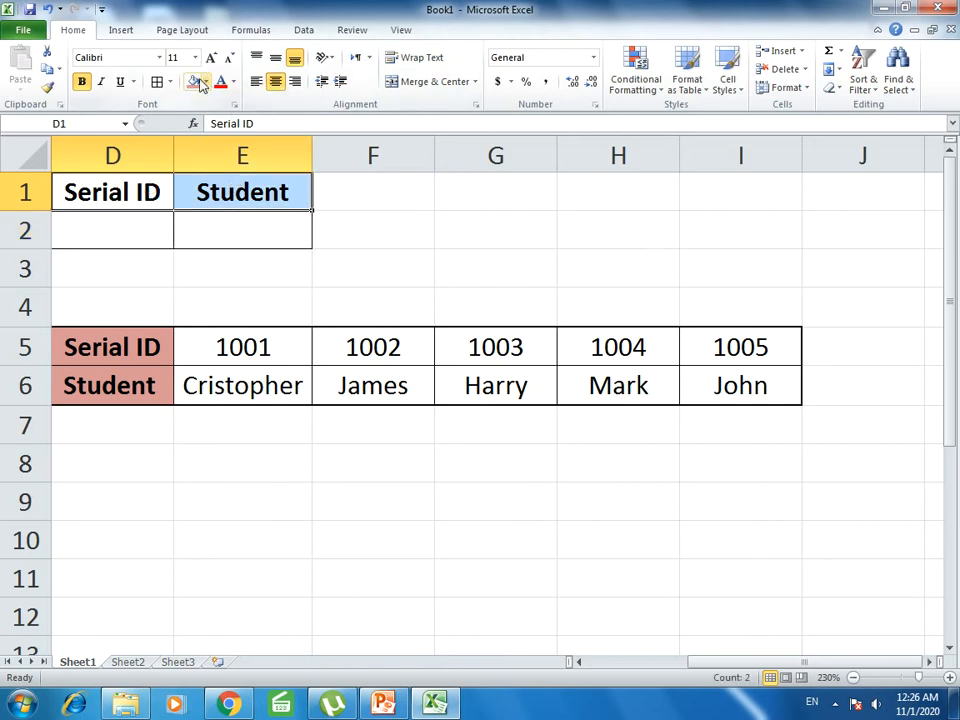
left_click(193, 81)
left_click(603, 299)
Start an HLOOKUP formula in E2 with D2 as the lookup value, dismissing the Windows color scheme message
left_click(223, 226)
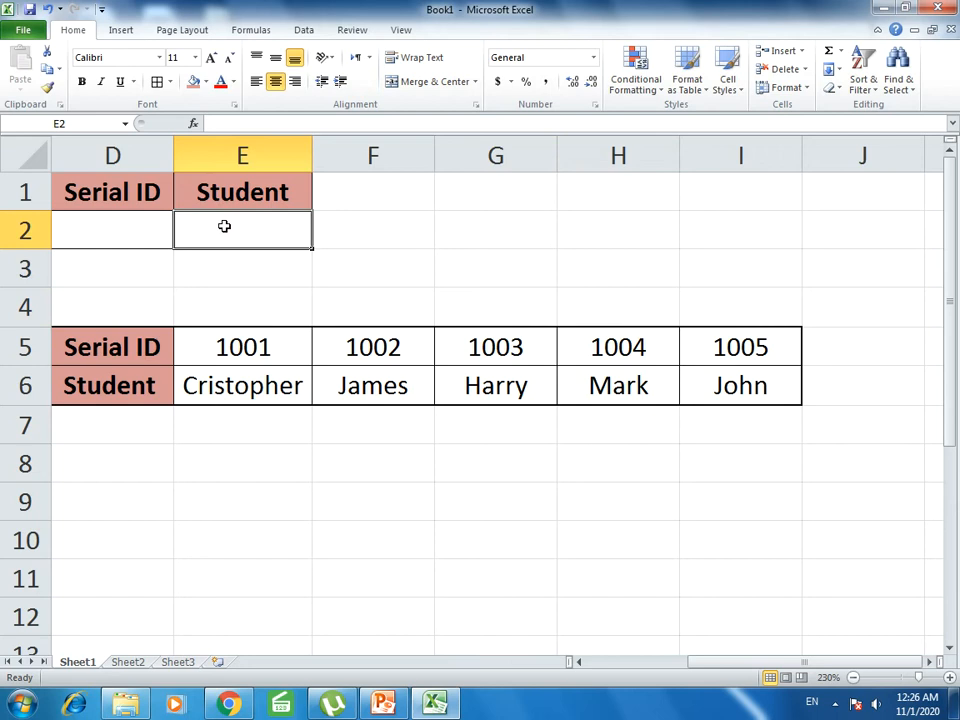
type("=")
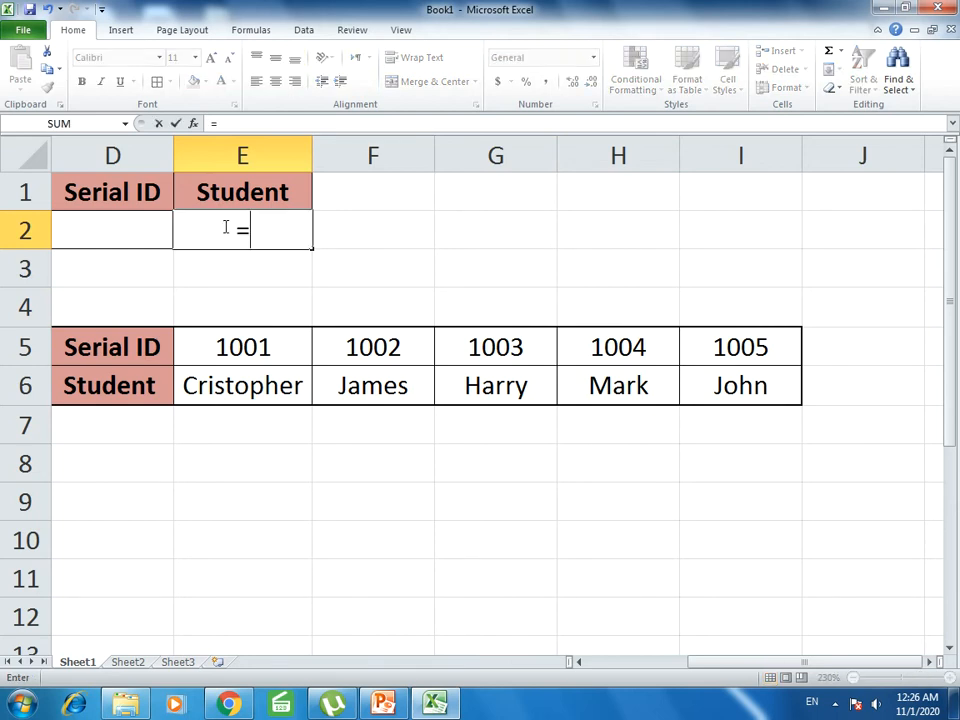
type("hl")
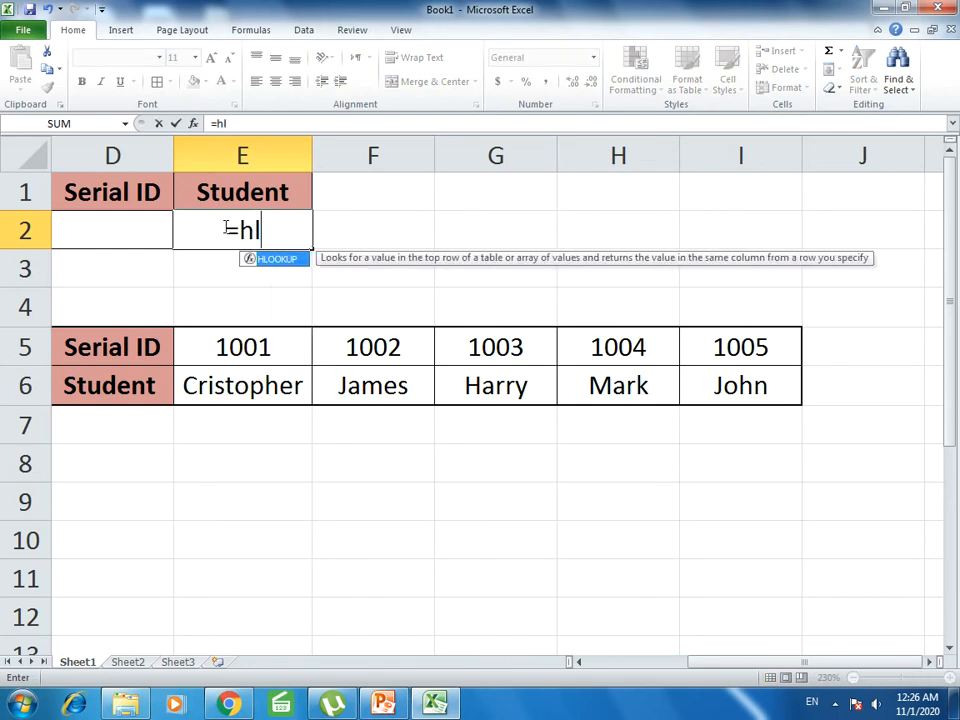
type("ookup")
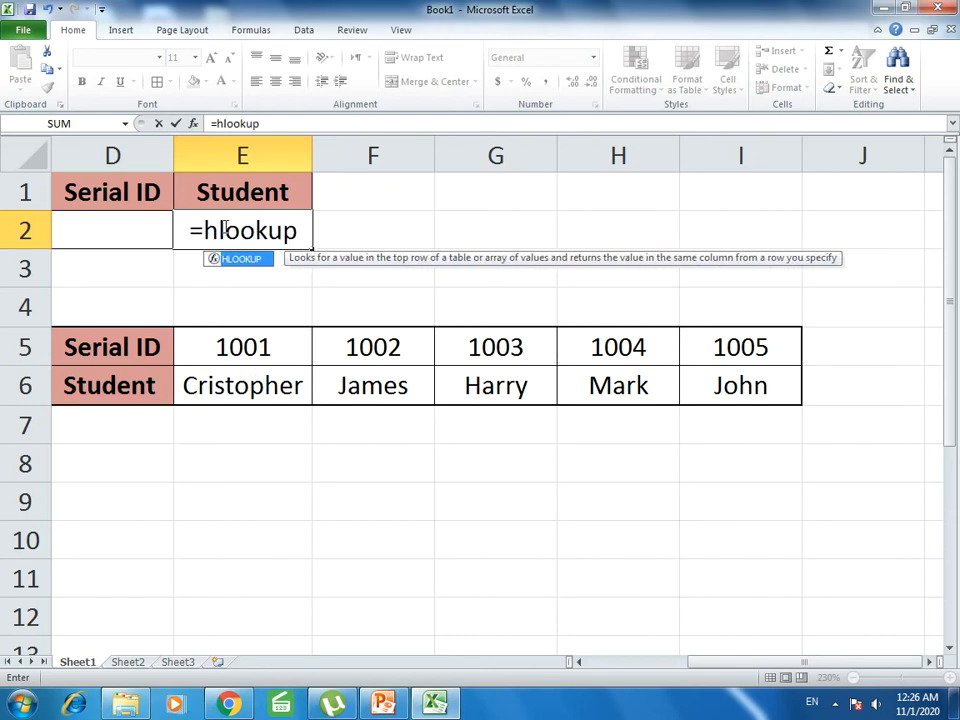
type("(")
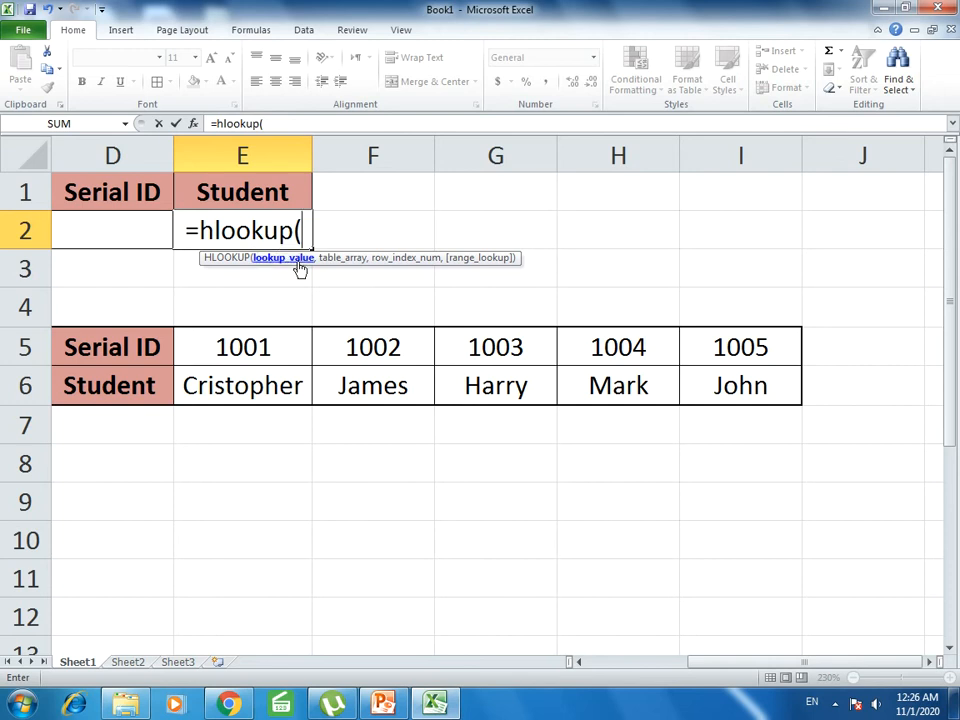
left_click(72, 230)
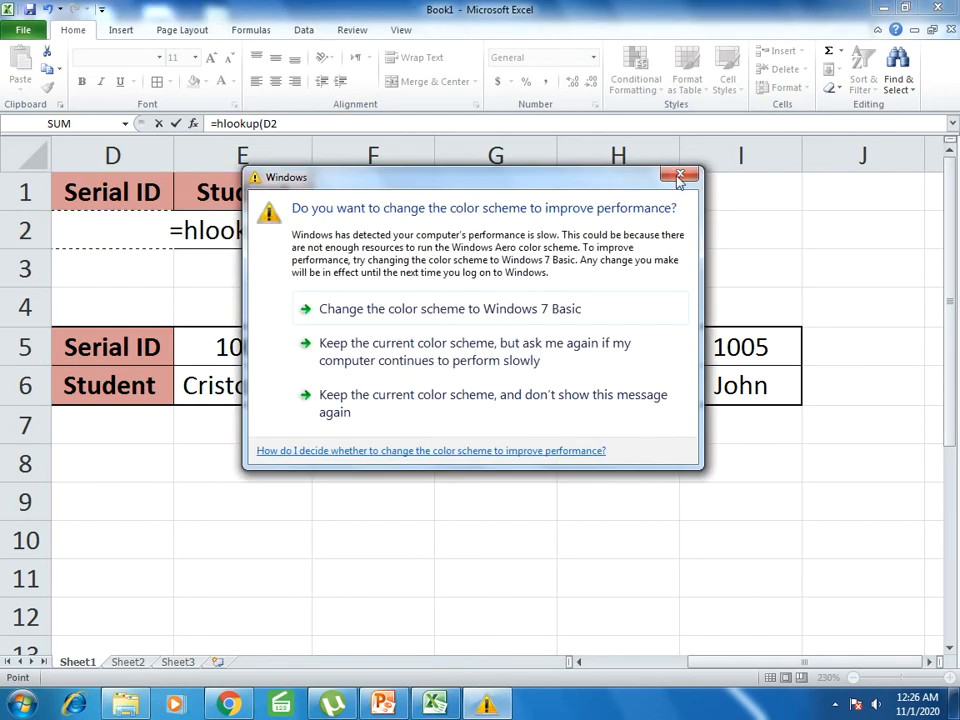
left_click(680, 178)
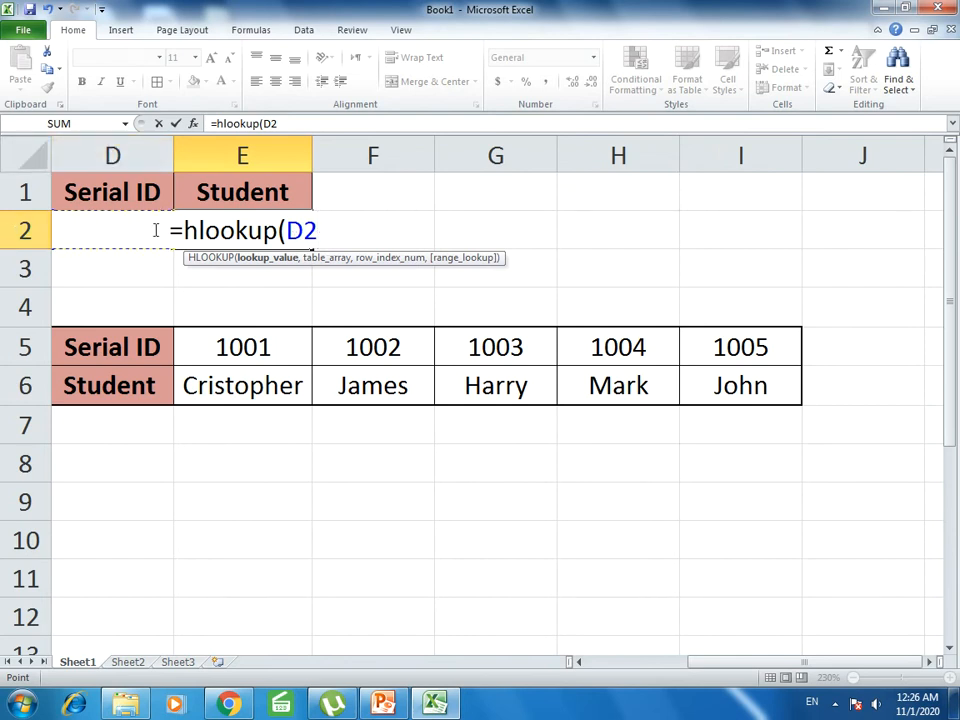
Complete the HLOOKUP formula in E2 with table array D5:I6, row index 2 and range lookup 0
type(",")
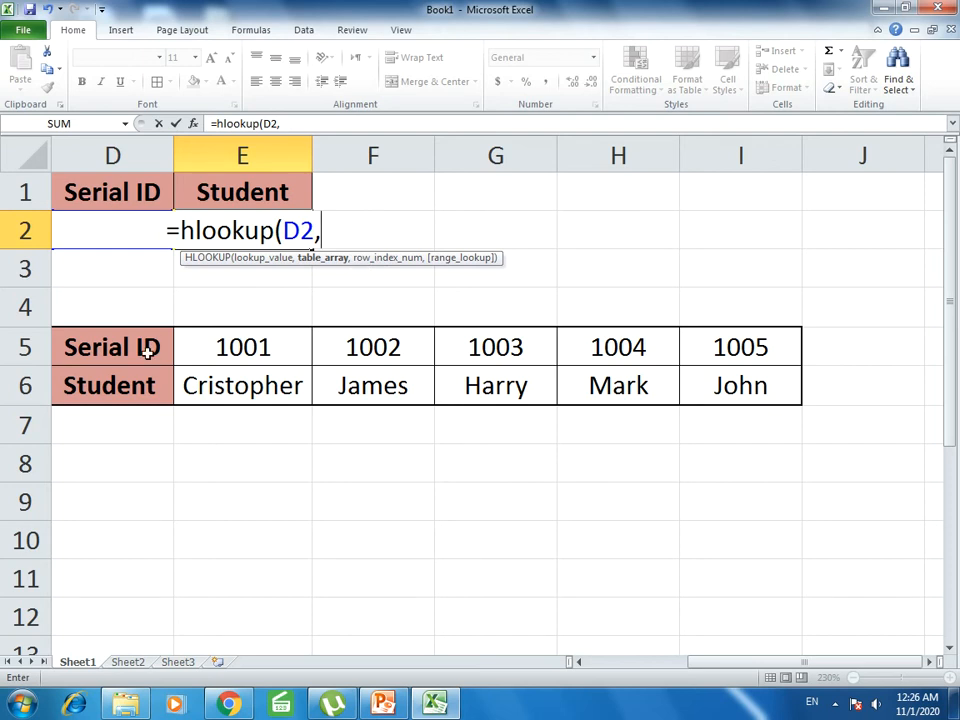
left_click_drag(133, 349, 692, 390)
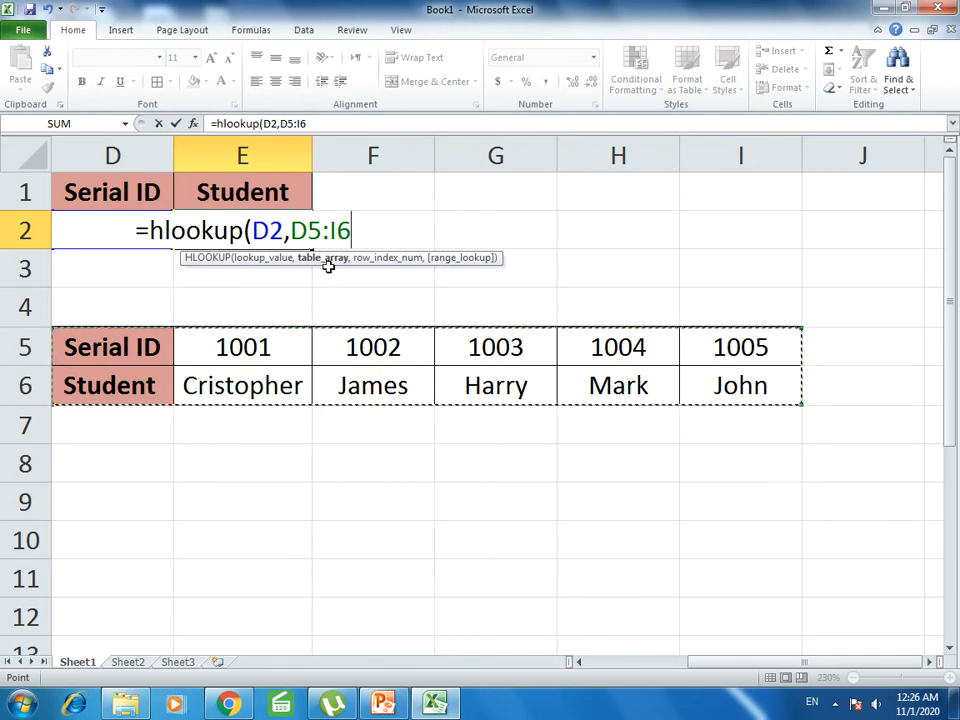
type(",")
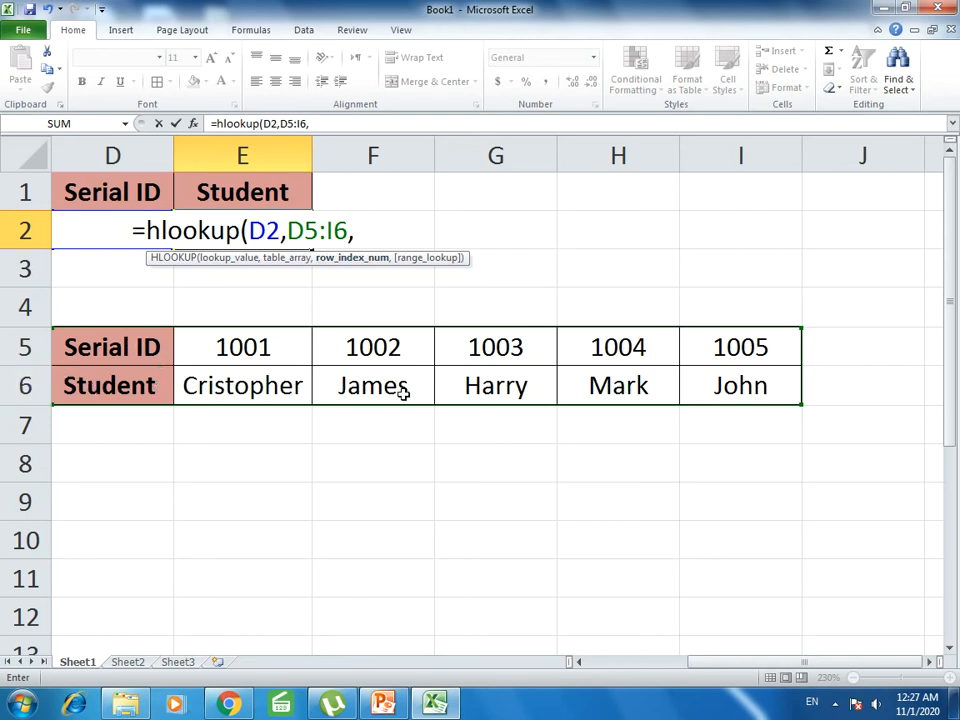
type("2")
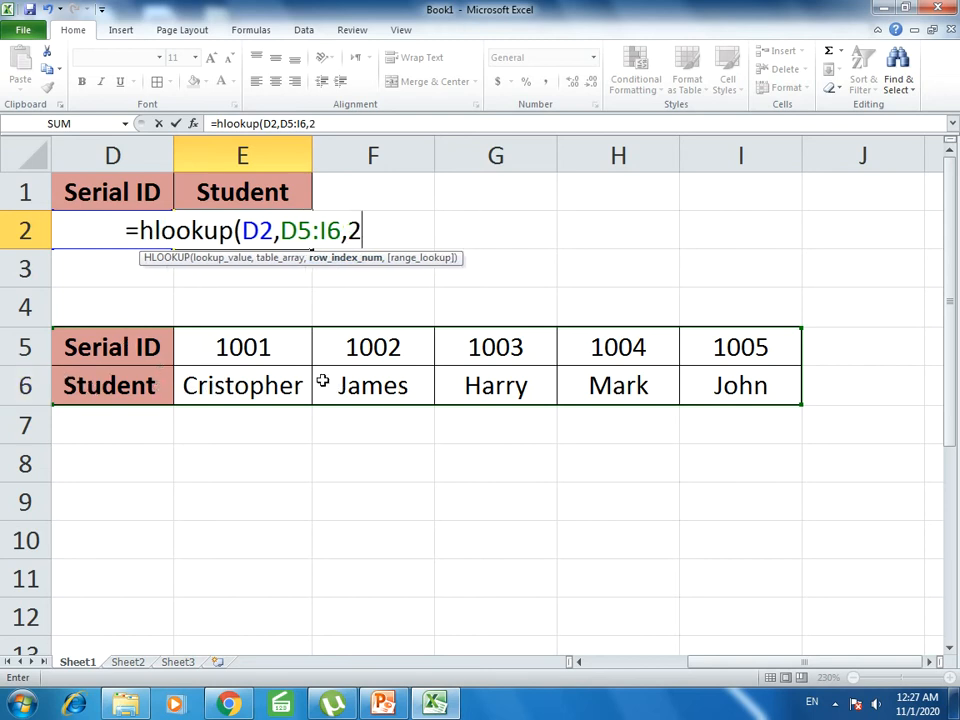
type(",0")
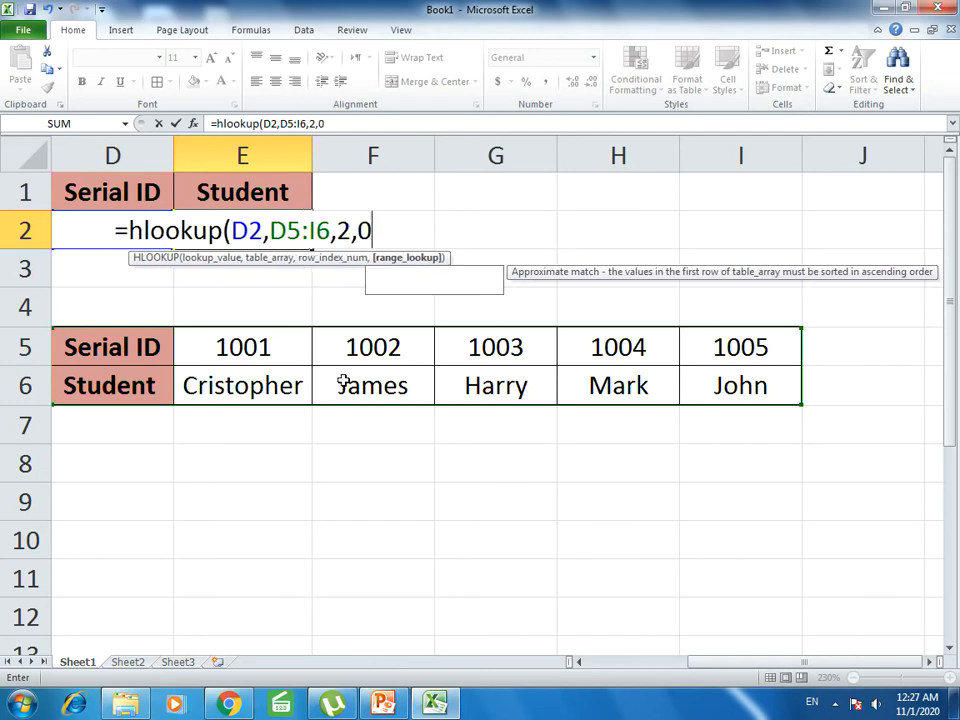
type(")")
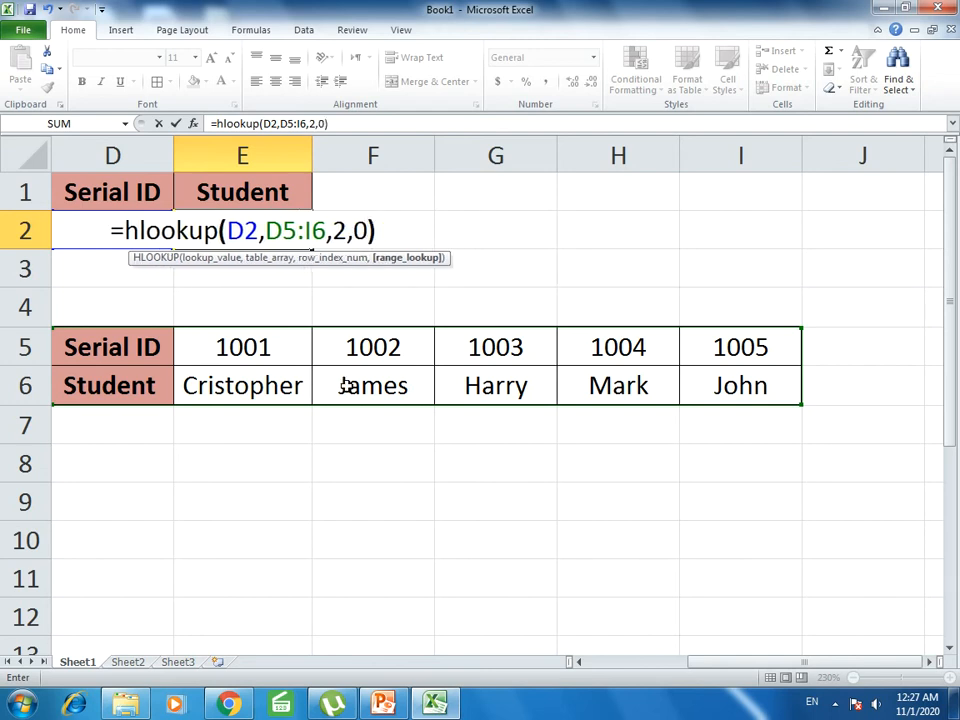
key("Return")
left_click(285, 237)
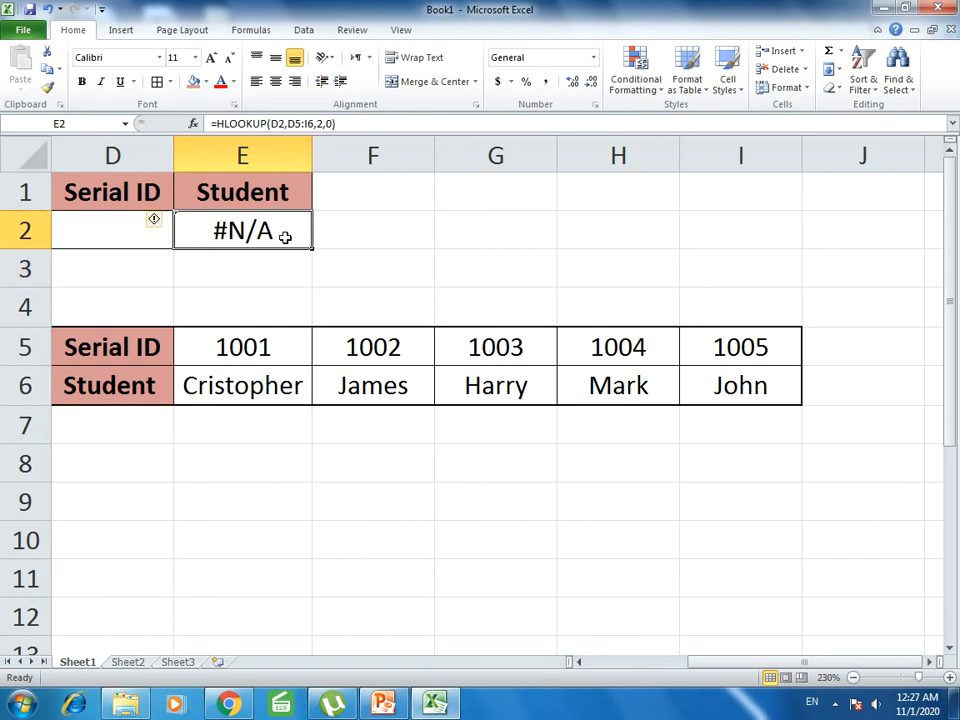
Widen column D slightly and enter serial ID 1001 in D2 to test the lookup
left_click(90, 231)
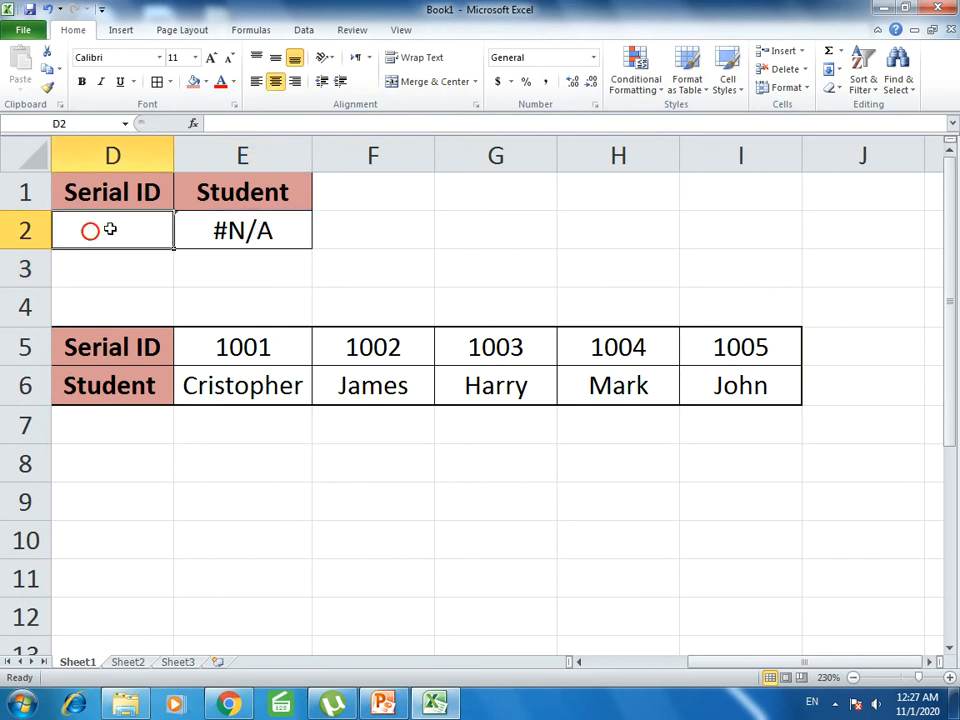
left_click_drag(170, 154, 197, 154)
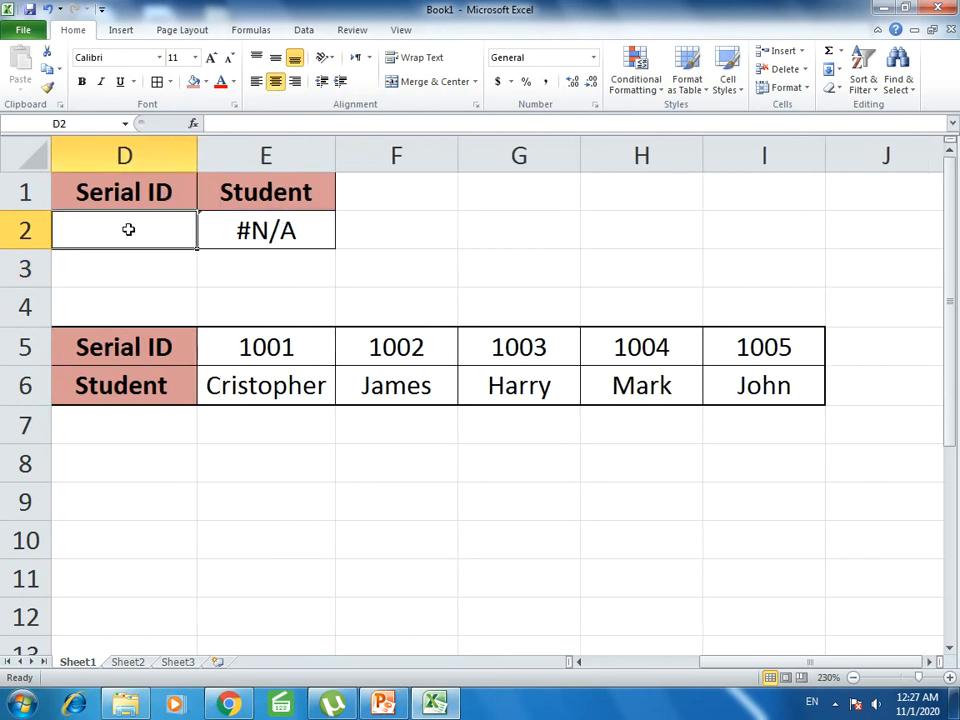
type("1001")
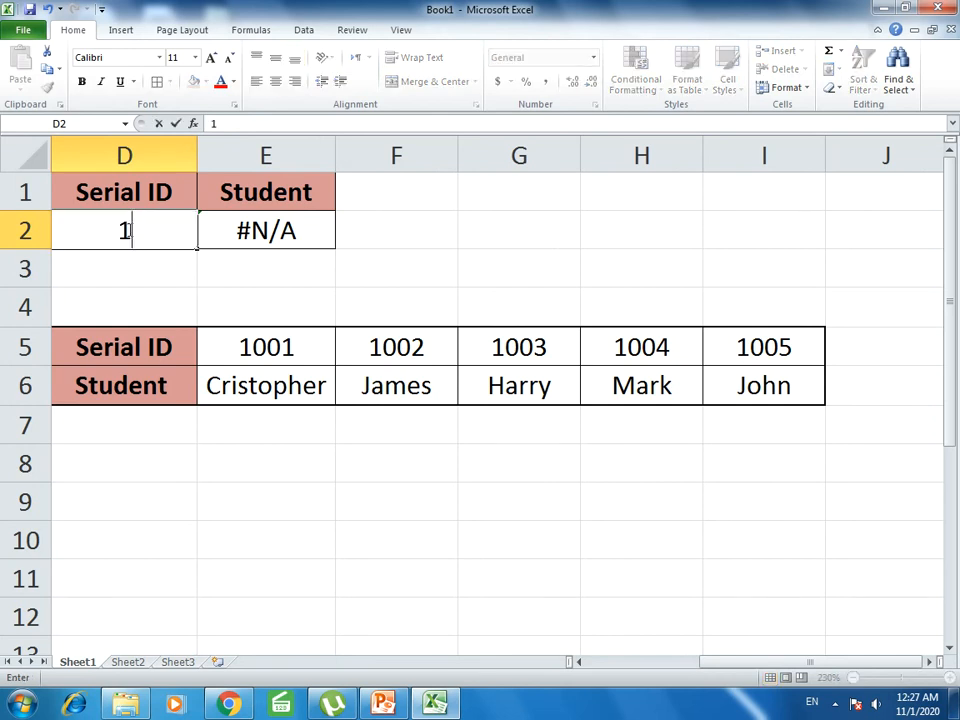
key("Return")
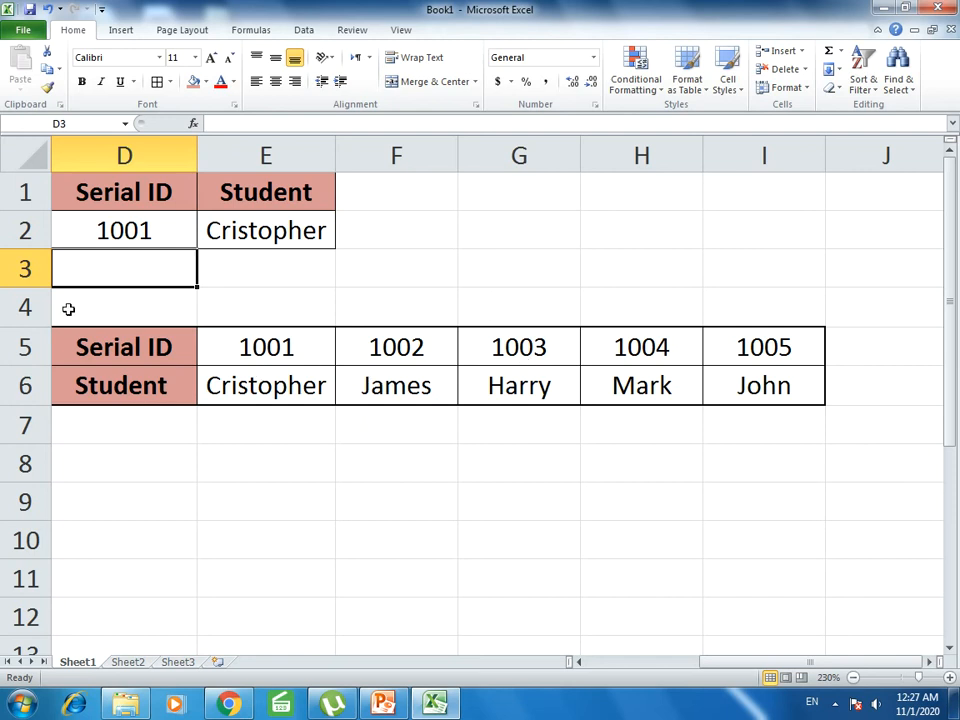
Test the lookup with two more serial IDs in D2, first 1003 and finally 1005
left_click(110, 228)
type("1003")
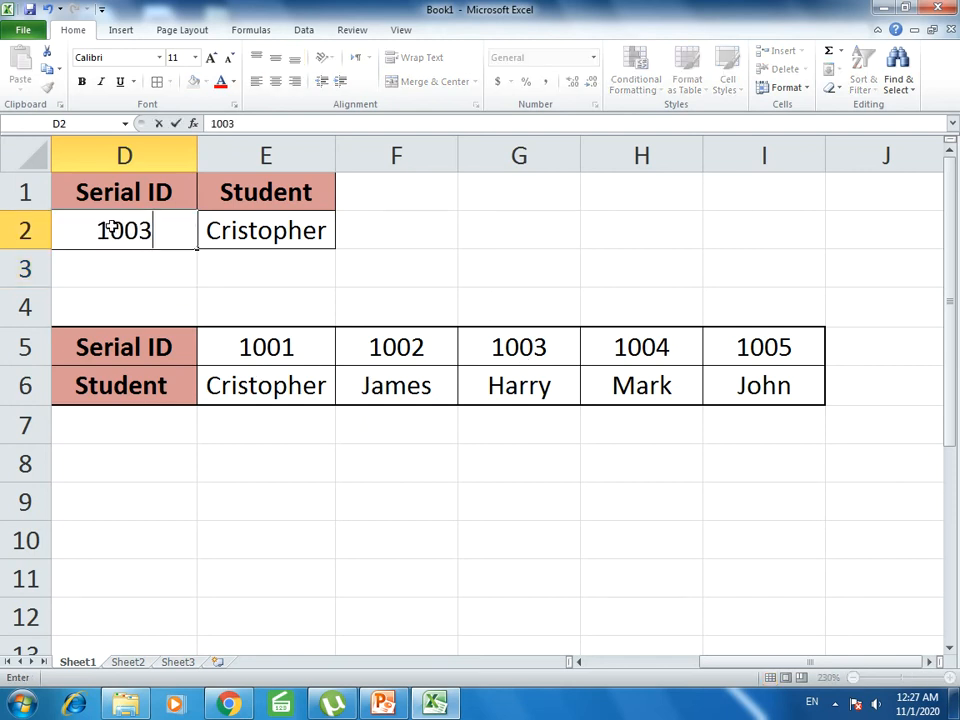
key("Return")
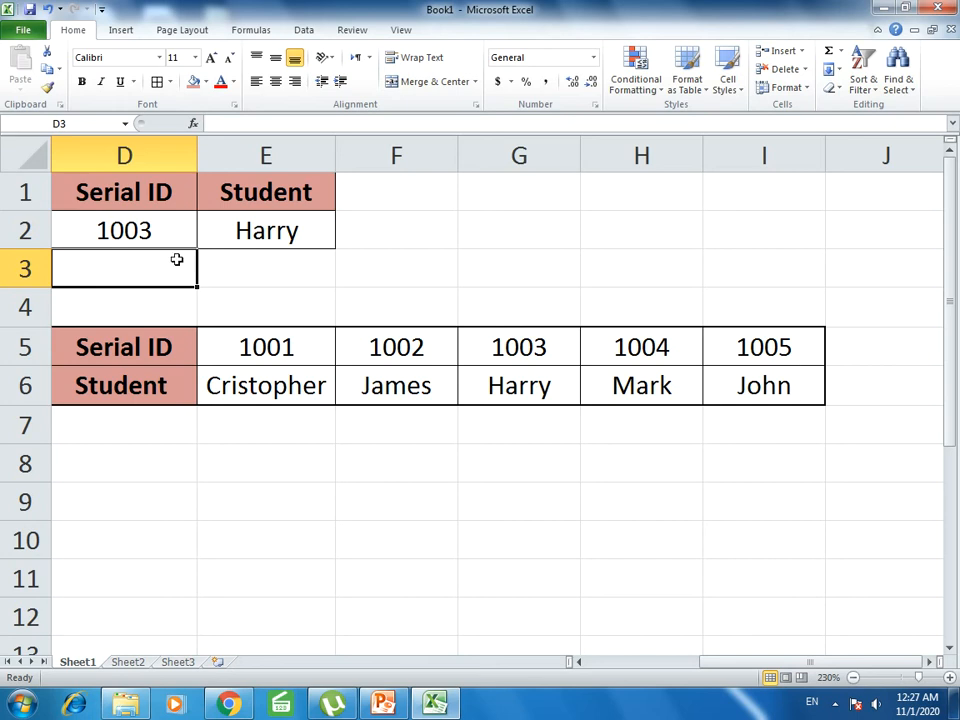
left_click(137, 240)
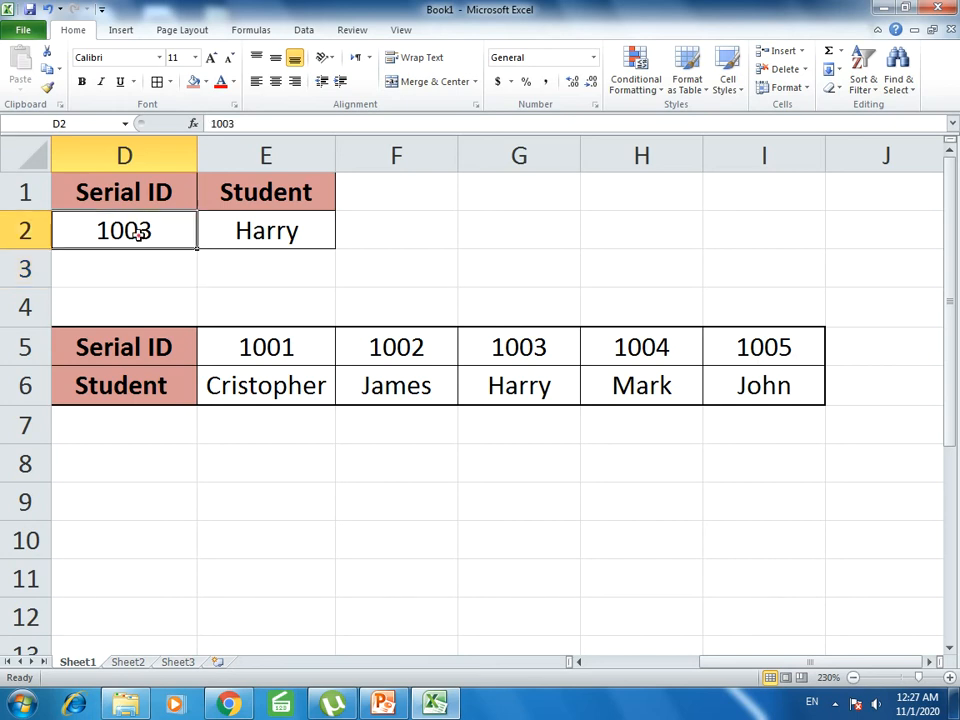
type("1005")
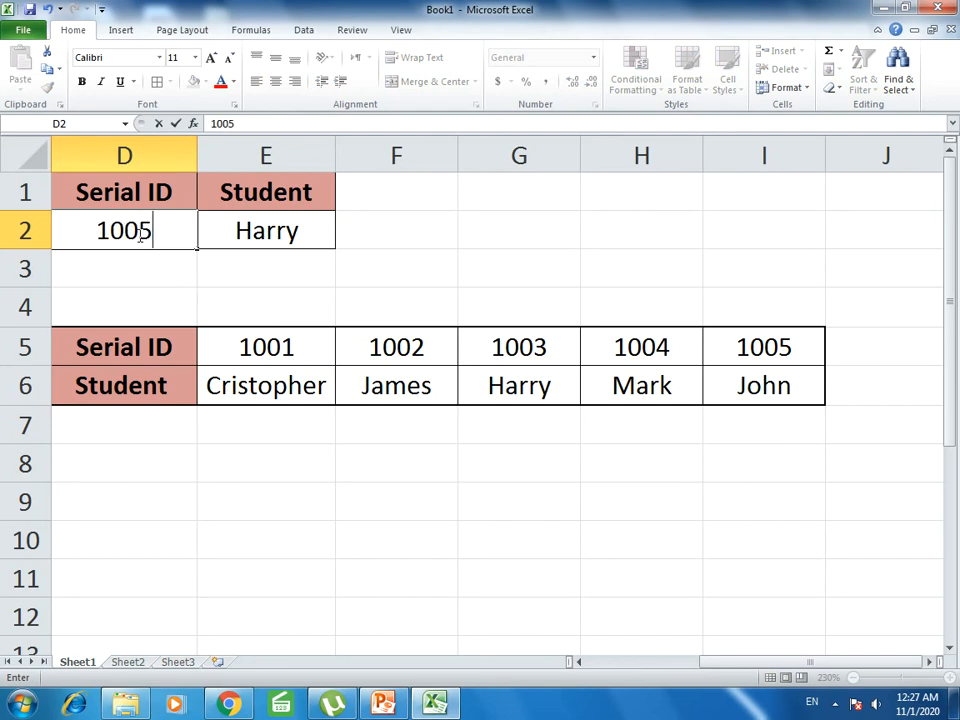
key("Return")
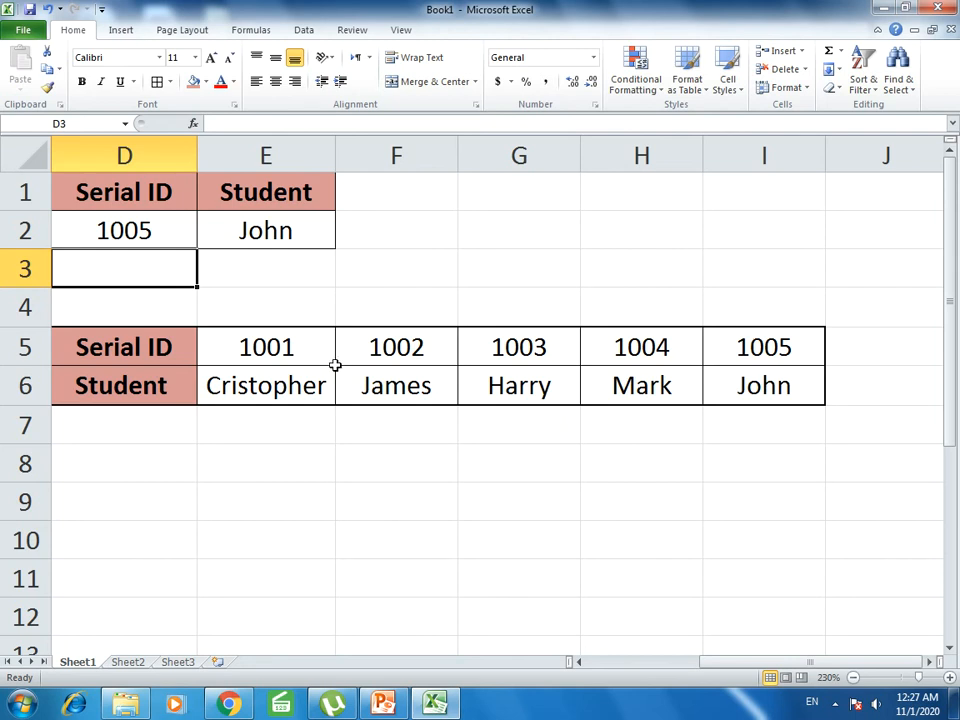
Enter the label Formula in D8, dismissing the Windows color scheme message
left_click(161, 460)
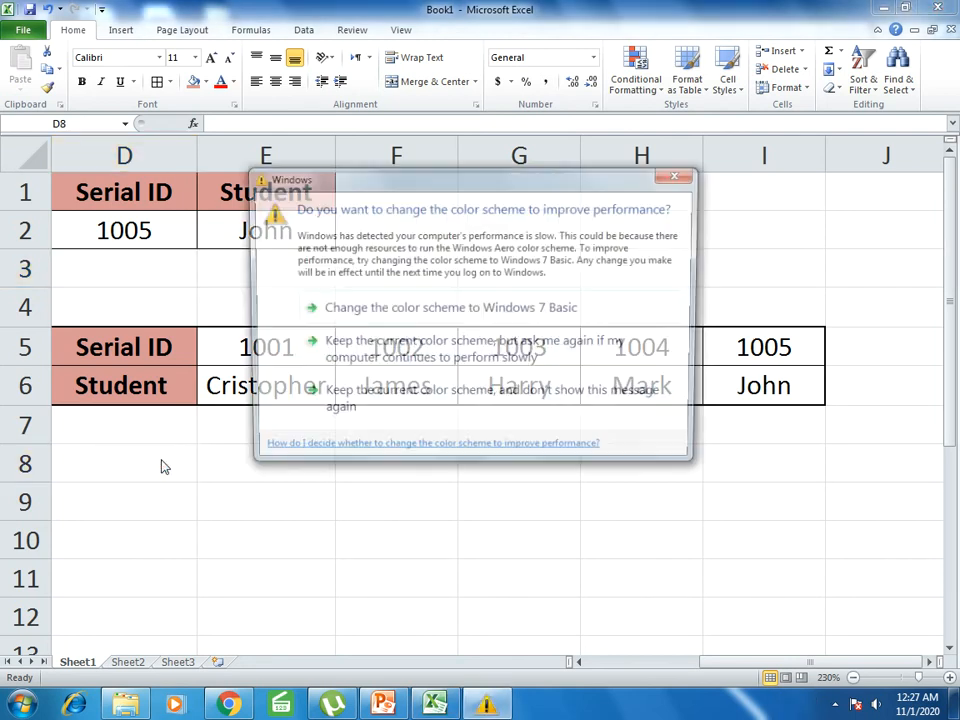
left_click(692, 156)
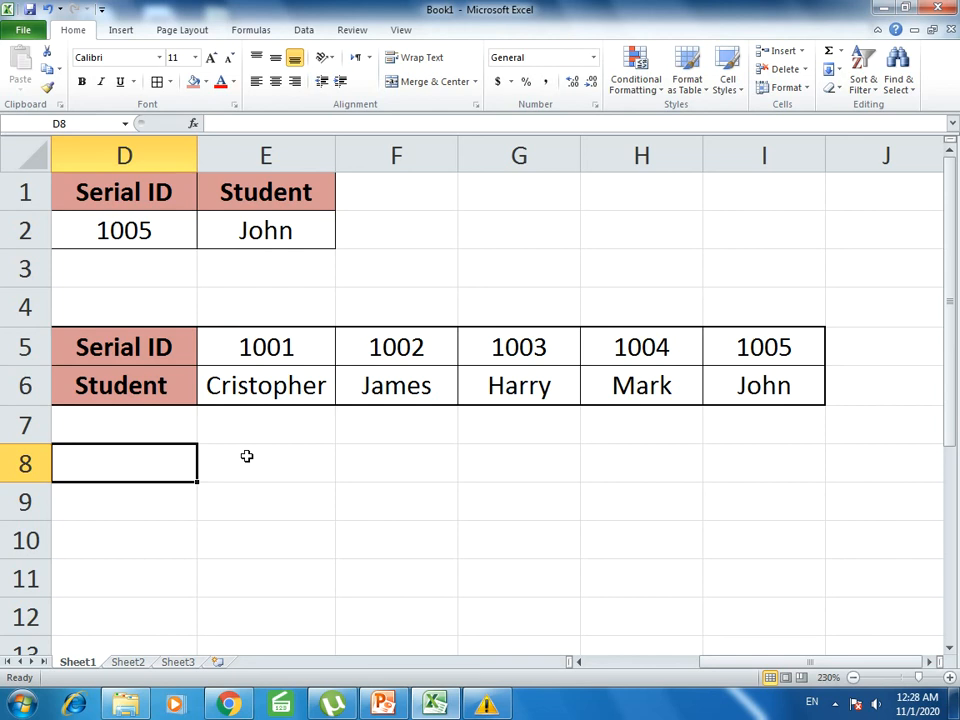
type("Formula")
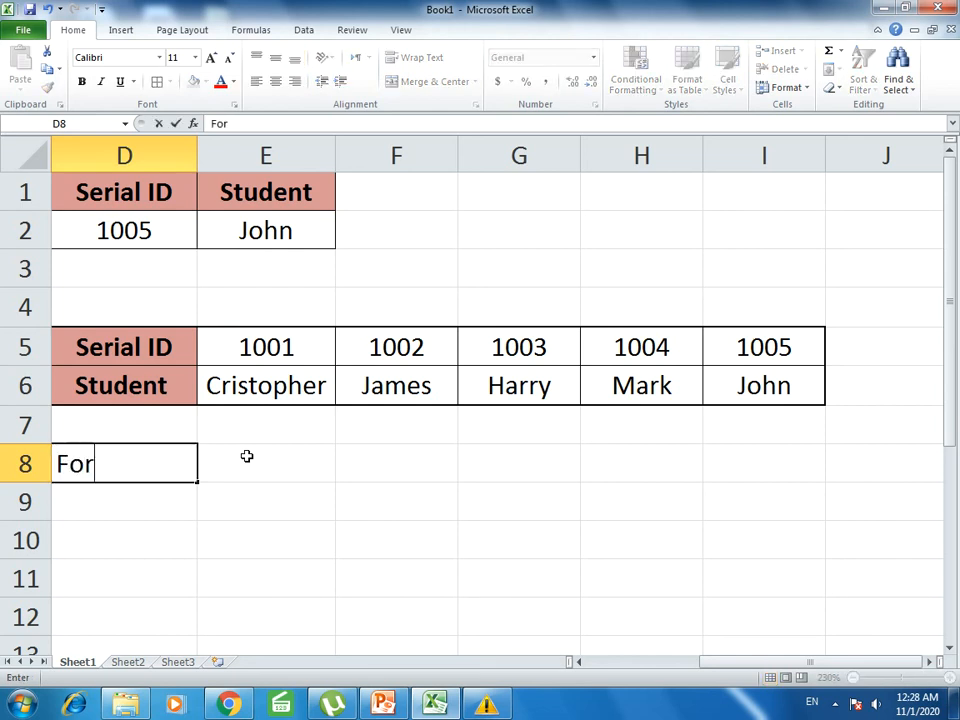
left_click(247, 456)
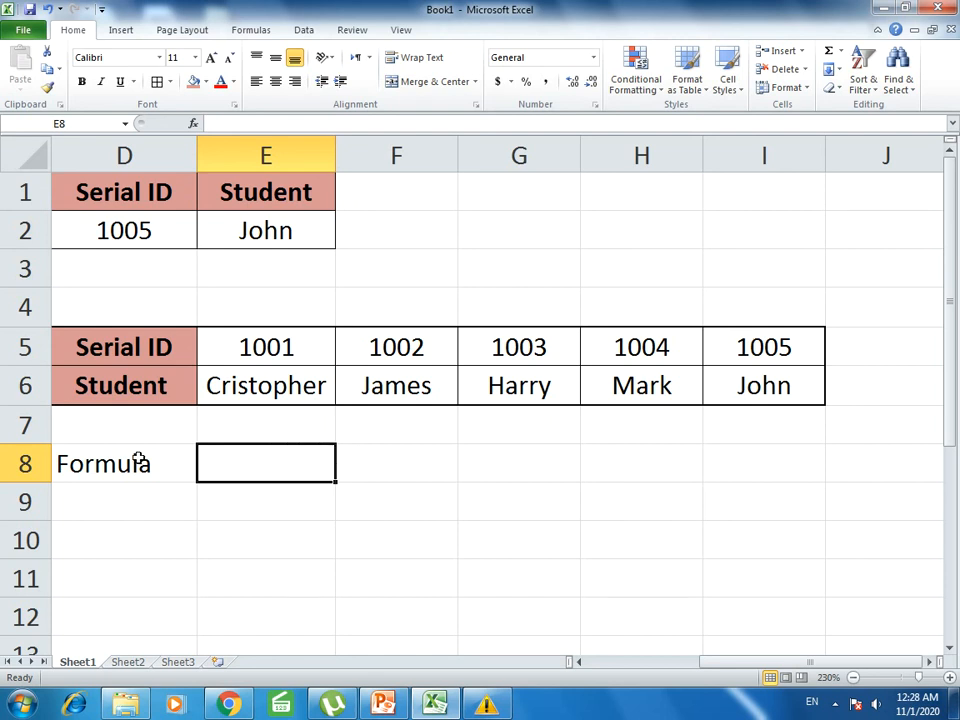
Copy the HLOOKUP formula text from E2 and paste it into E8 behind a leading apostrophe so it displays as text
left_click(244, 232)
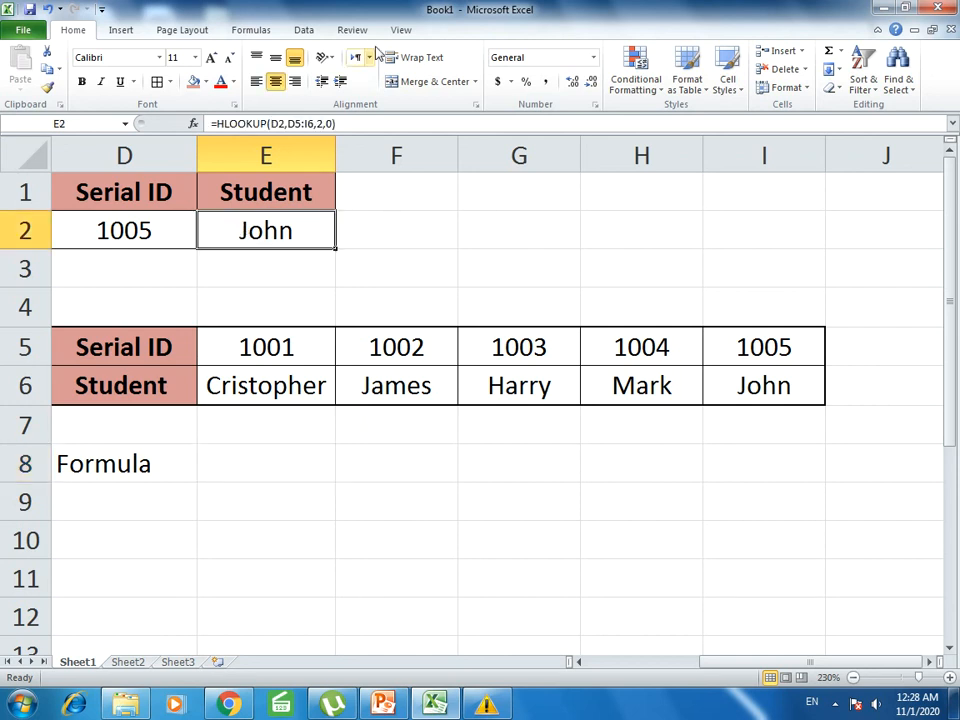
left_click(350, 121)
left_click_drag(163, 134, 205, 124)
key("ctrl+c")
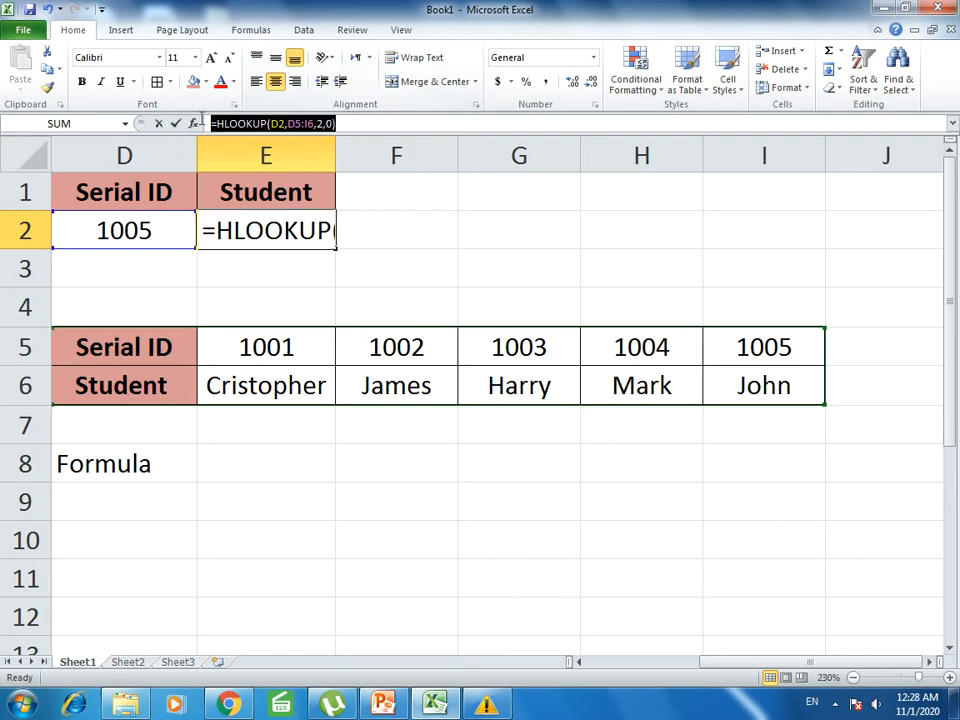
key("Escape")
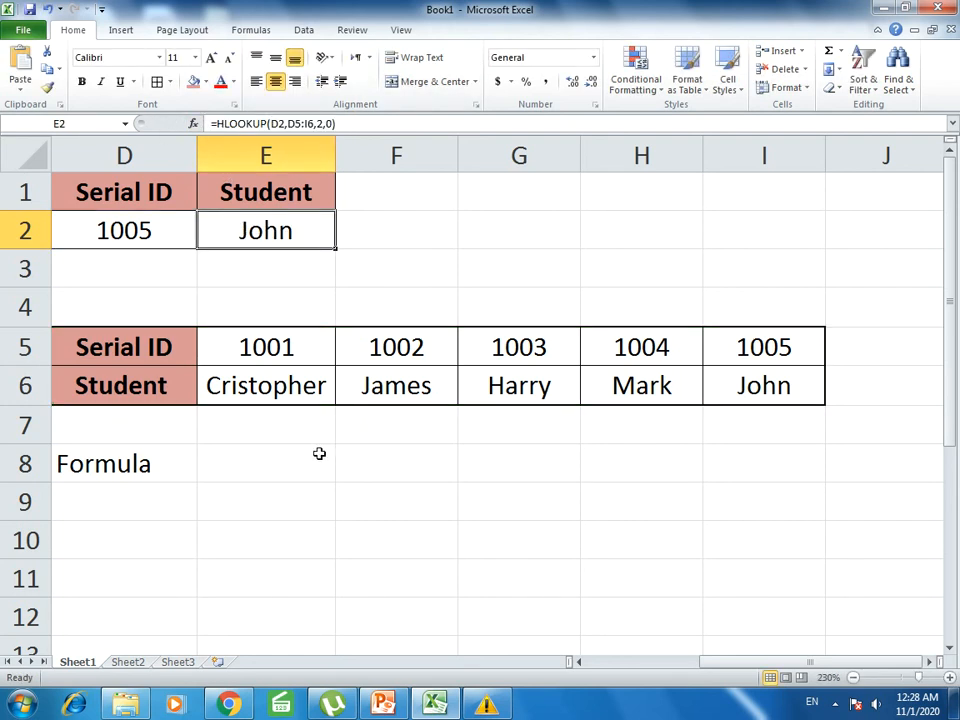
left_click(319, 454)
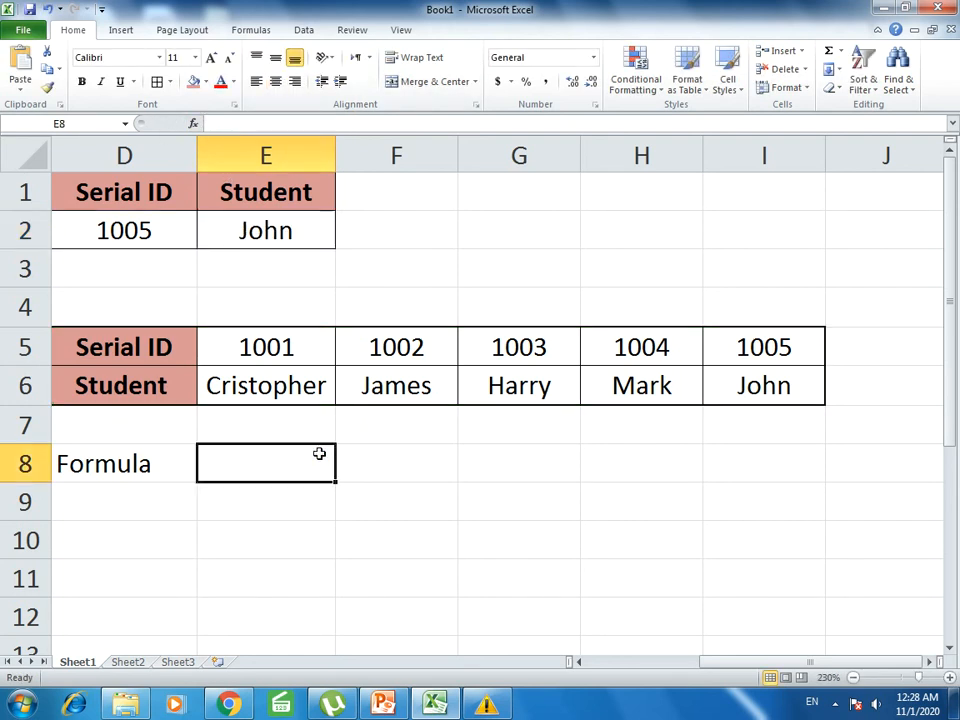
type("'")
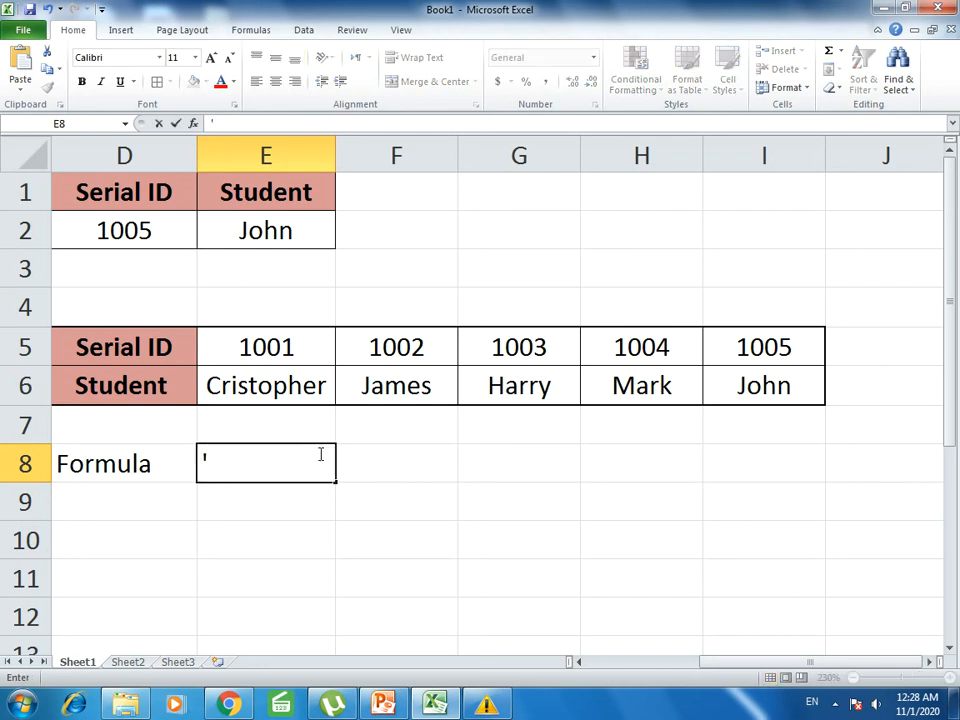
key("ctrl+v")
key("Return")
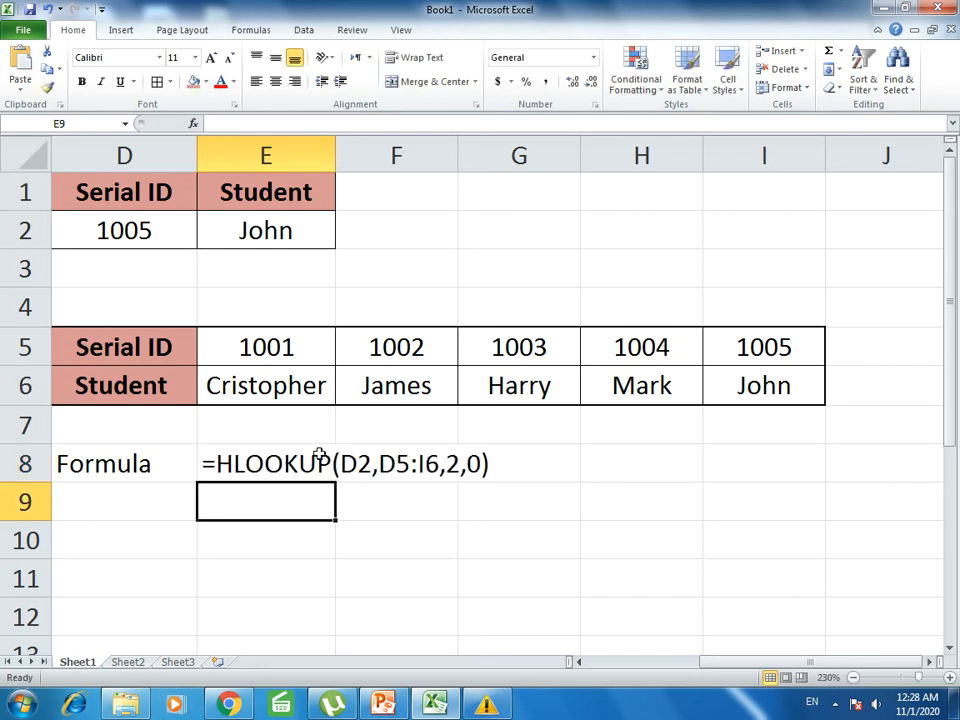
Italicize the formula text in E8, merge and center it across E8:H8, and make it bold
left_click(319, 454)
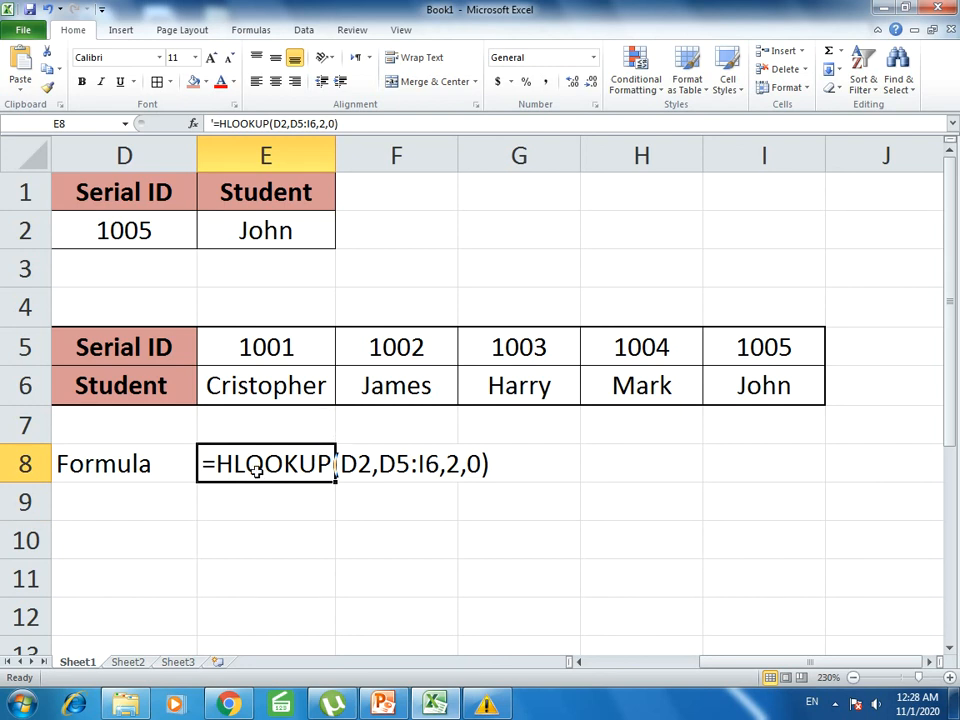
left_click(100, 81)
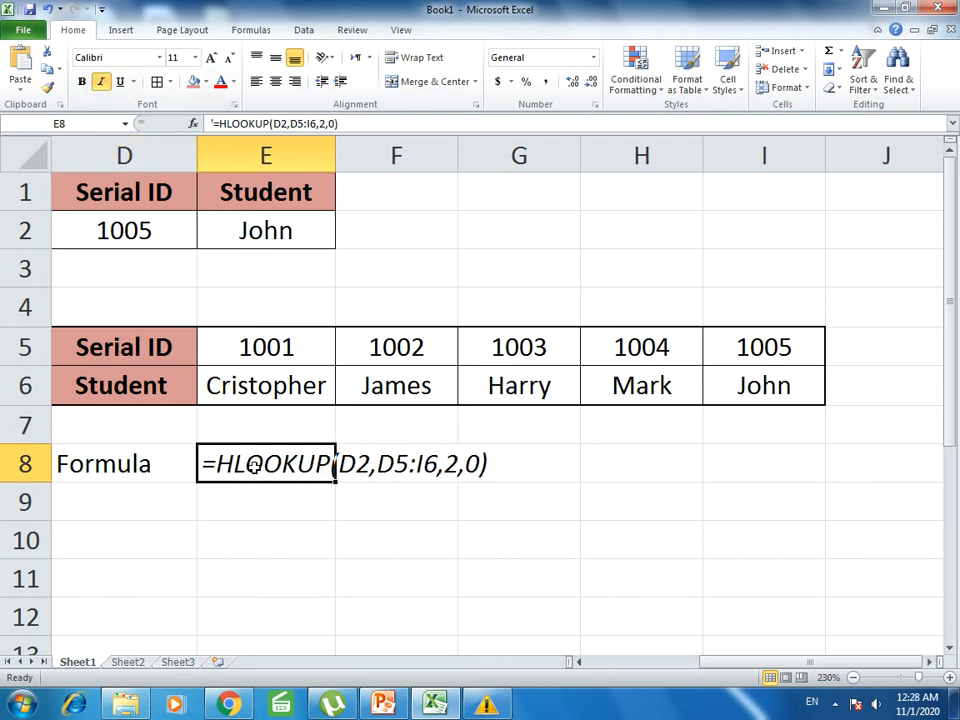
left_click_drag(254, 467, 636, 467)
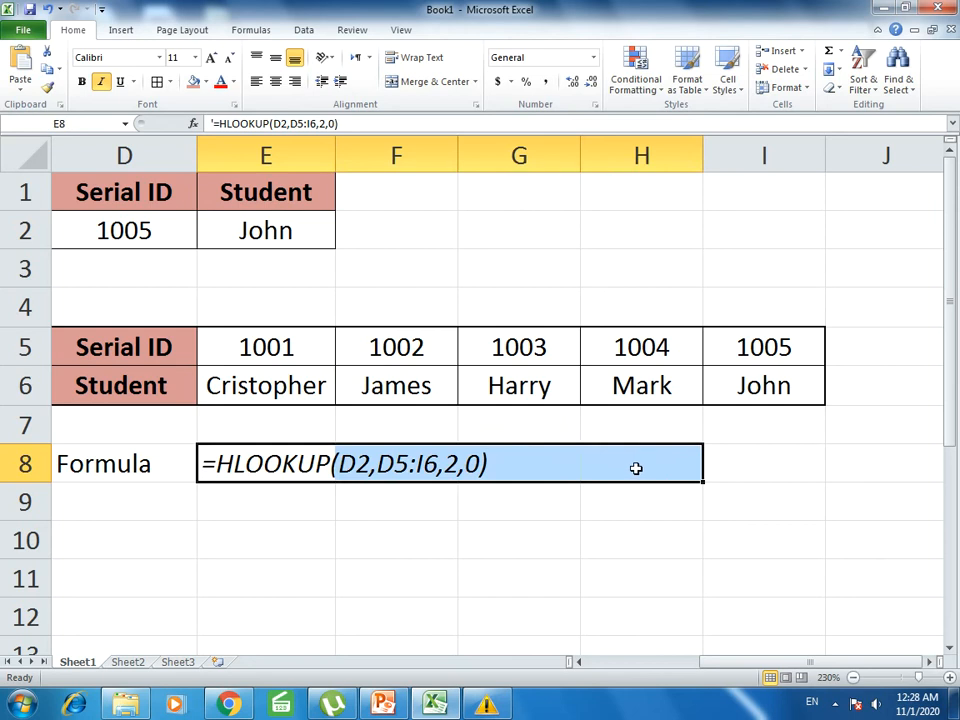
left_click(417, 84)
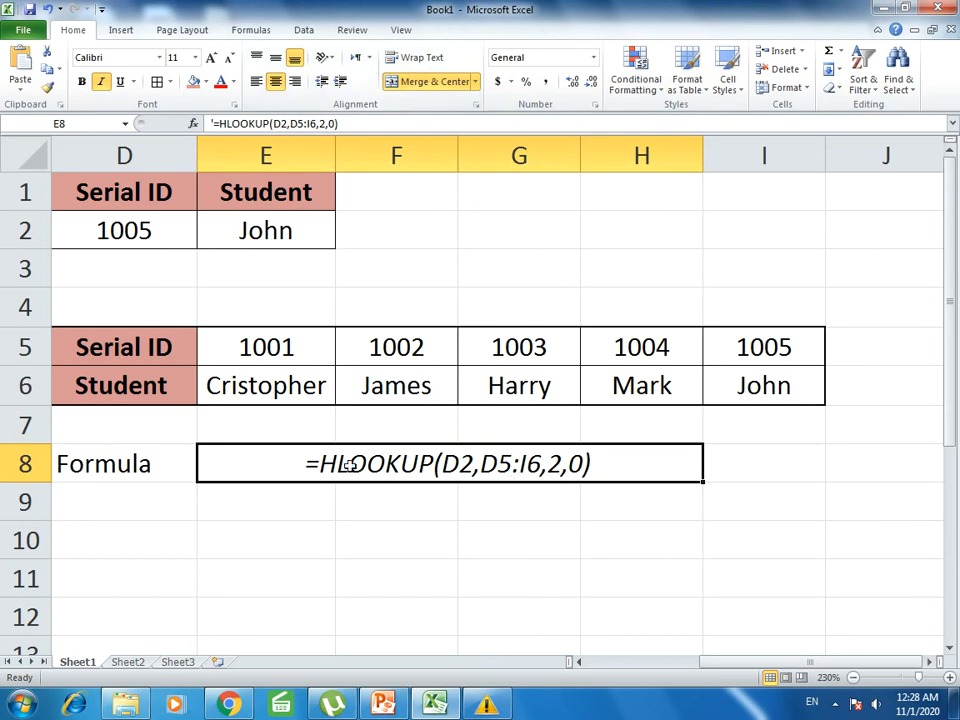
left_click(82, 82)
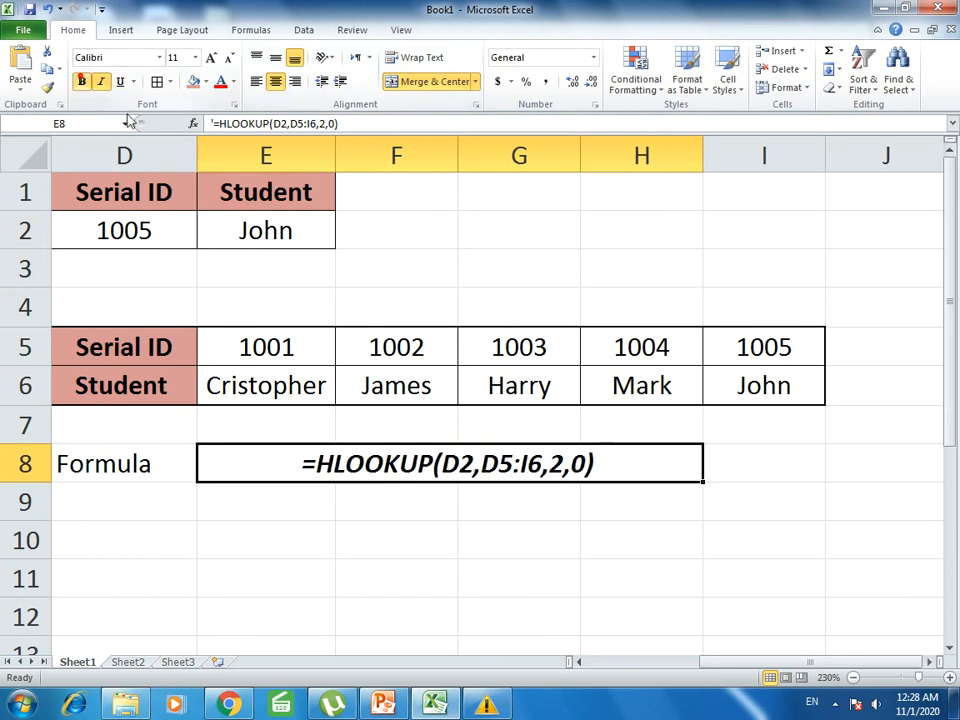
left_click(546, 542)
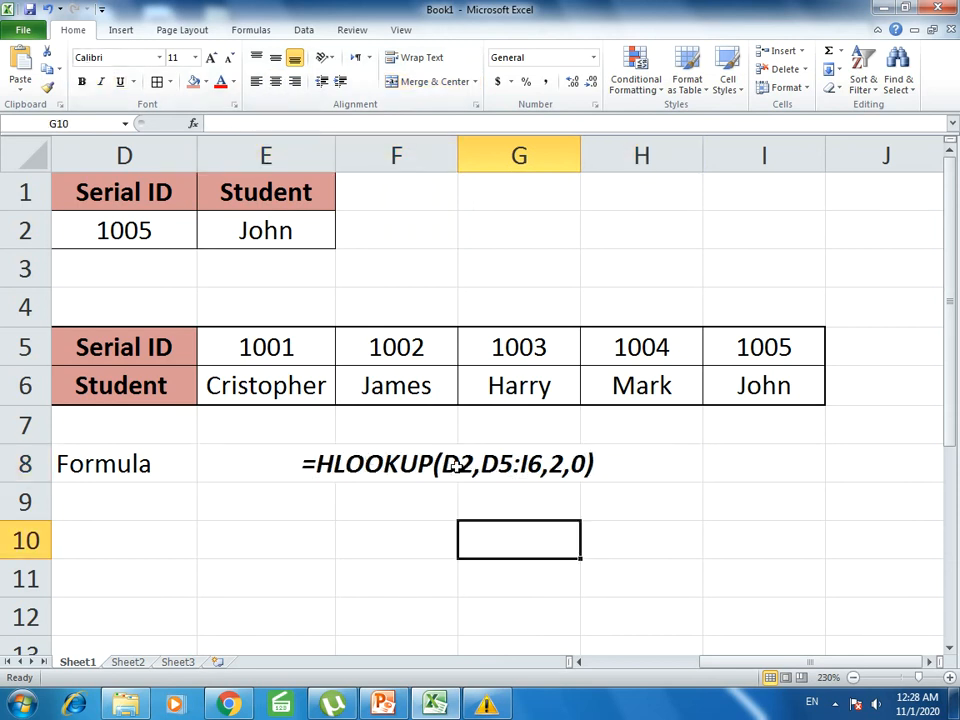